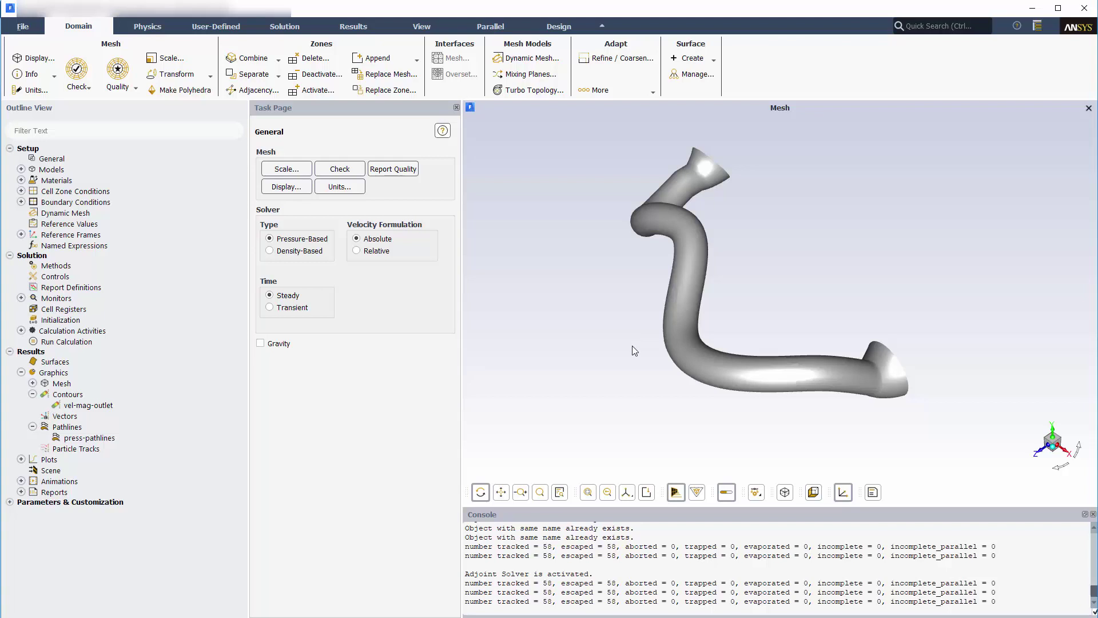
Step: Inspect the duct geometry in the graphics view and display the press-pathlines plot
drag(632, 346, 582, 351)
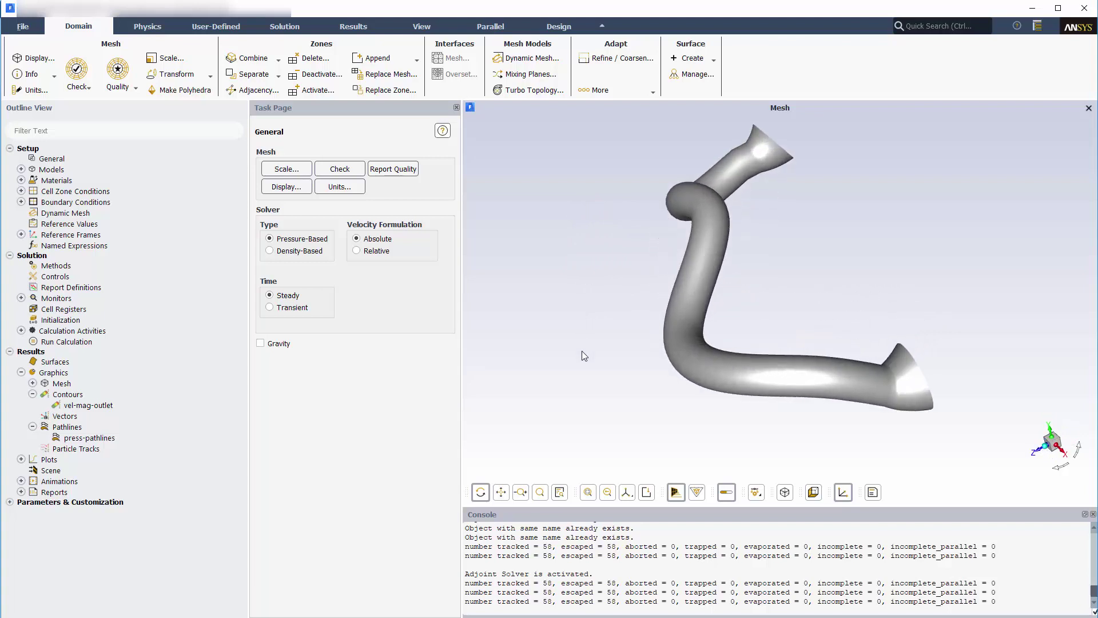
click(1043, 450)
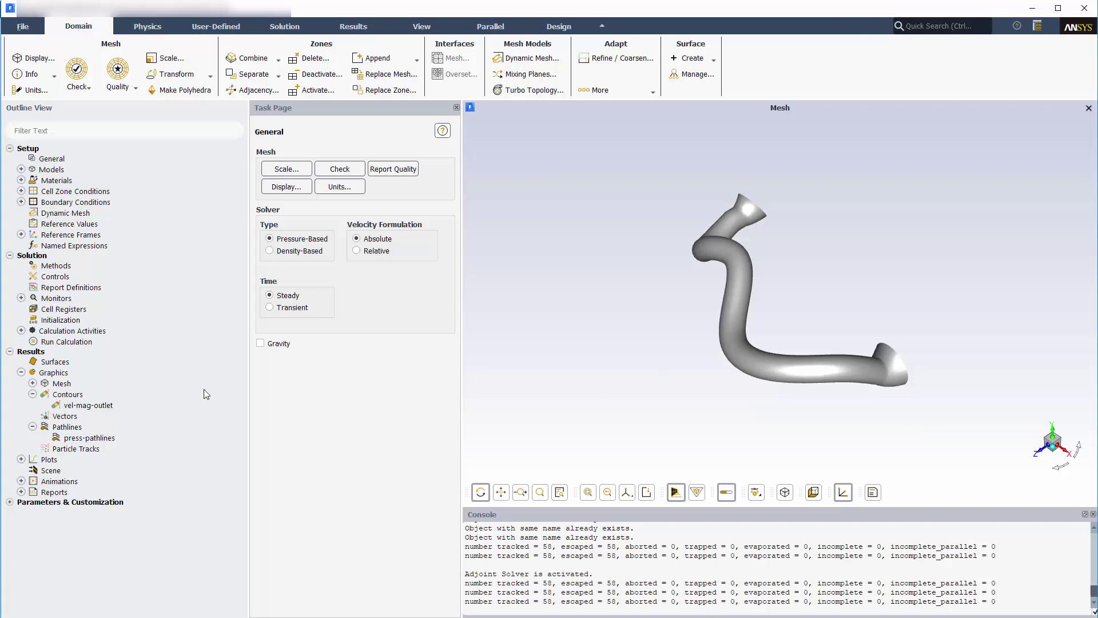
right_click(90, 438)
click(131, 533)
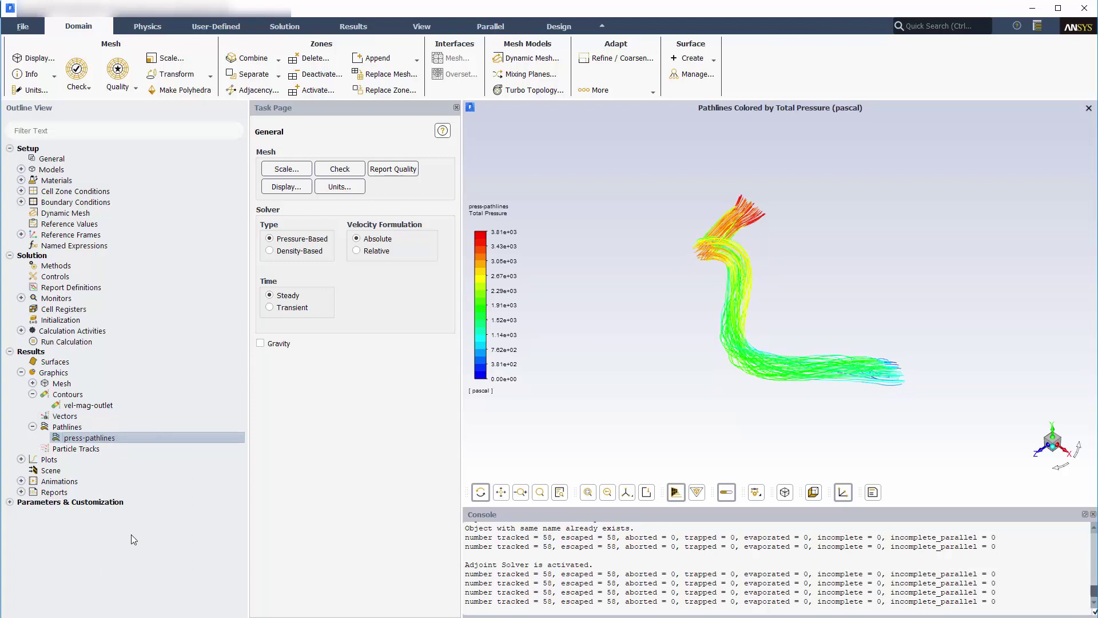
Step: Display the vel-mag-outlet contour, examine the velocity distribution face-on along the Z axis, and restore the isometric view
right_click(110, 410)
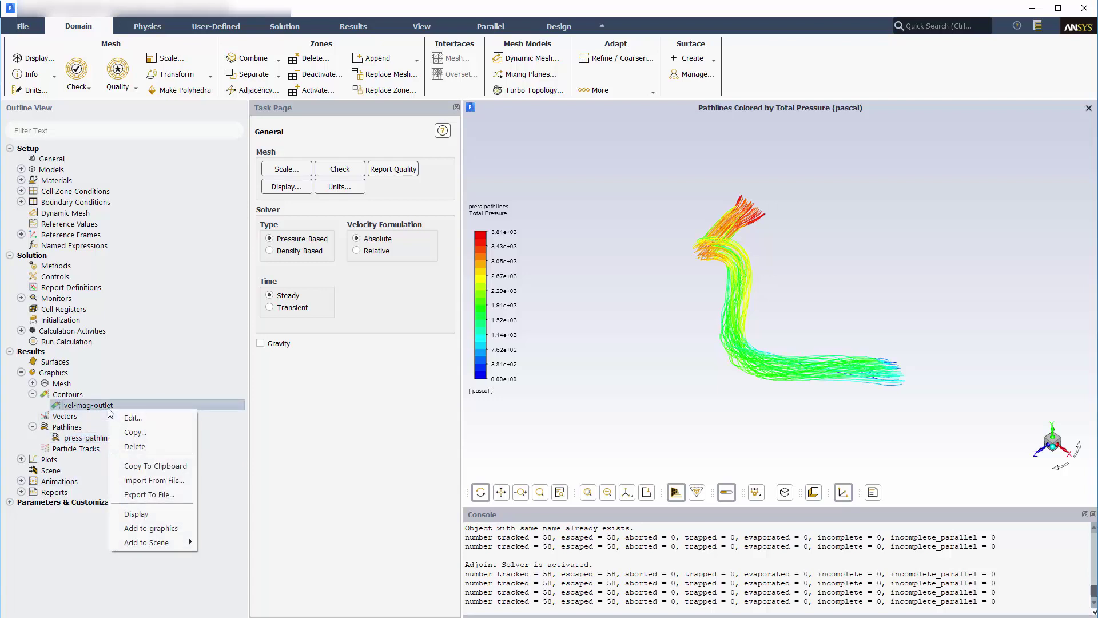
click(131, 511)
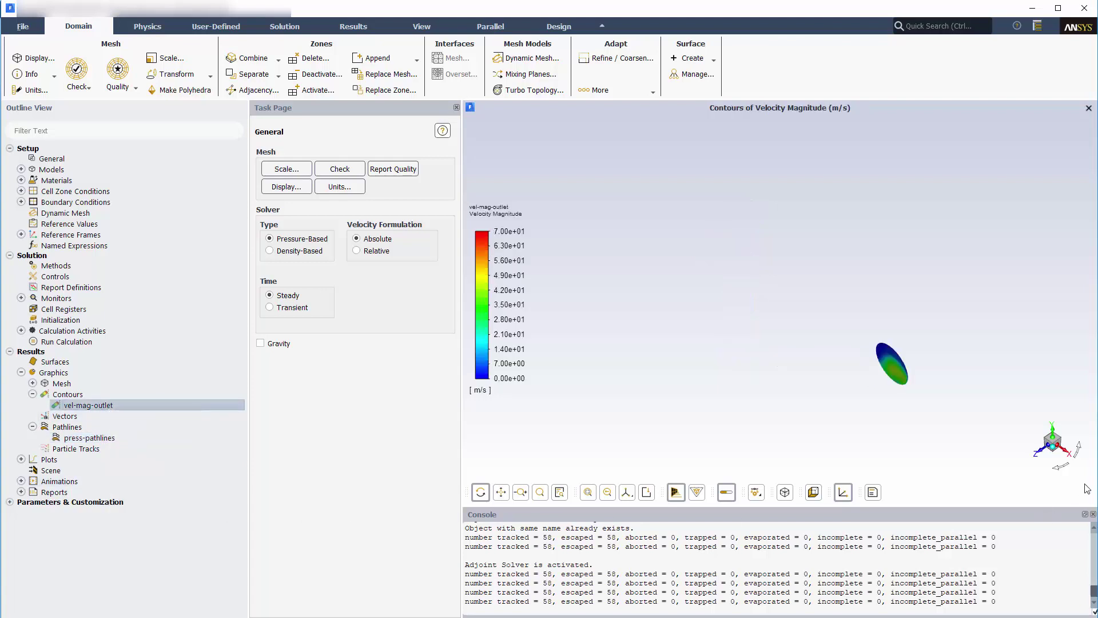
click(1043, 454)
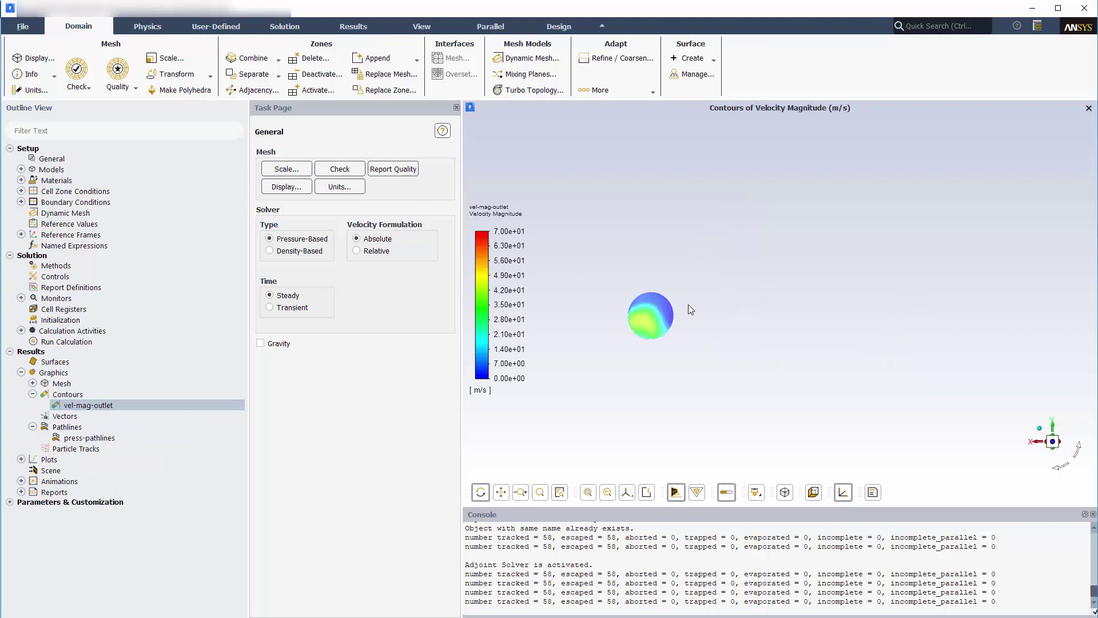
scroll(651, 317, up, 5)
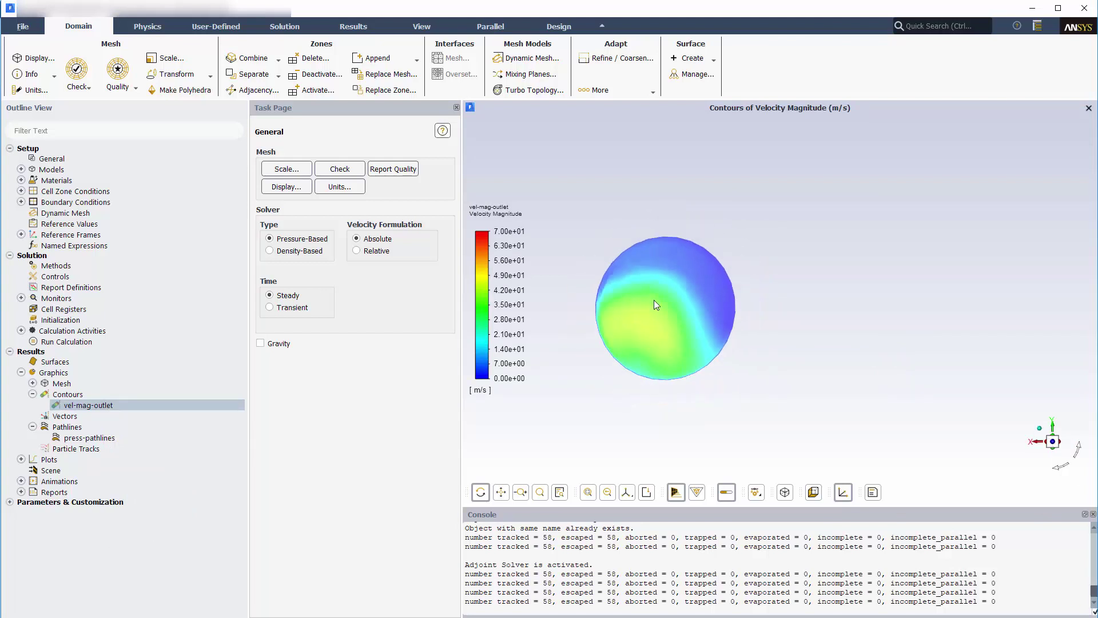
scroll(654, 300, down, 3)
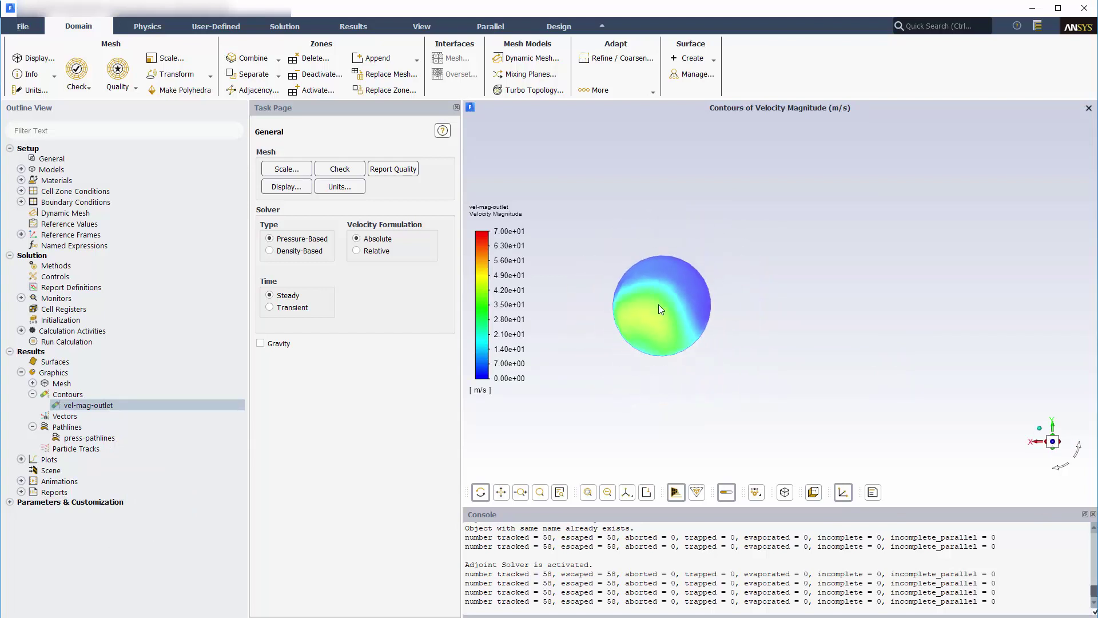
click(1041, 434)
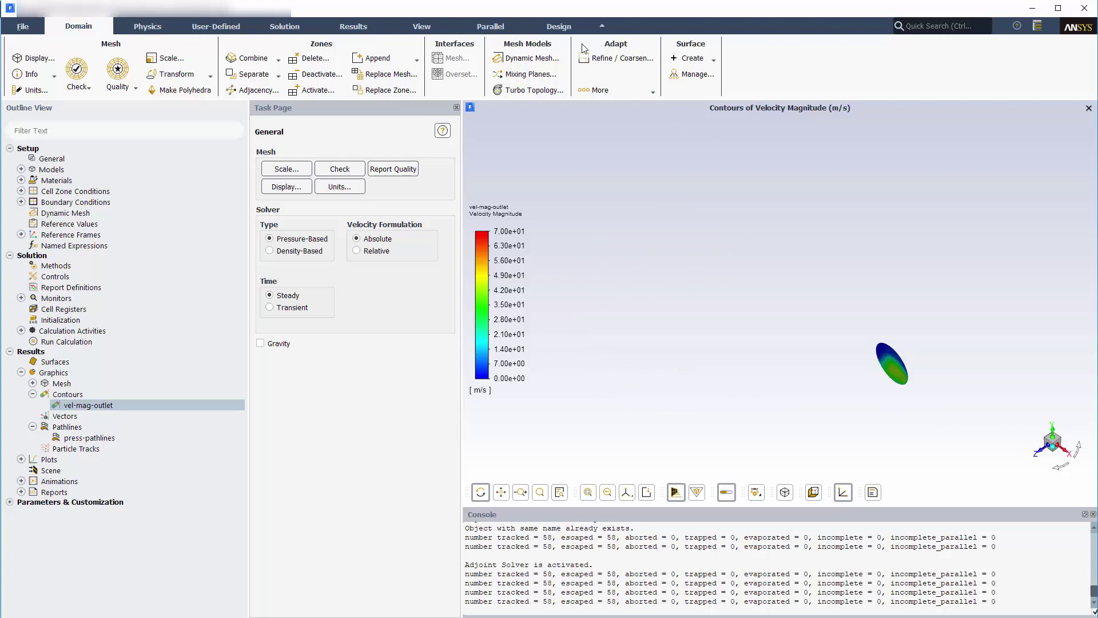
Step: Create an adjoint observable of type pressure-drop and name it pressure-drop
click(563, 29)
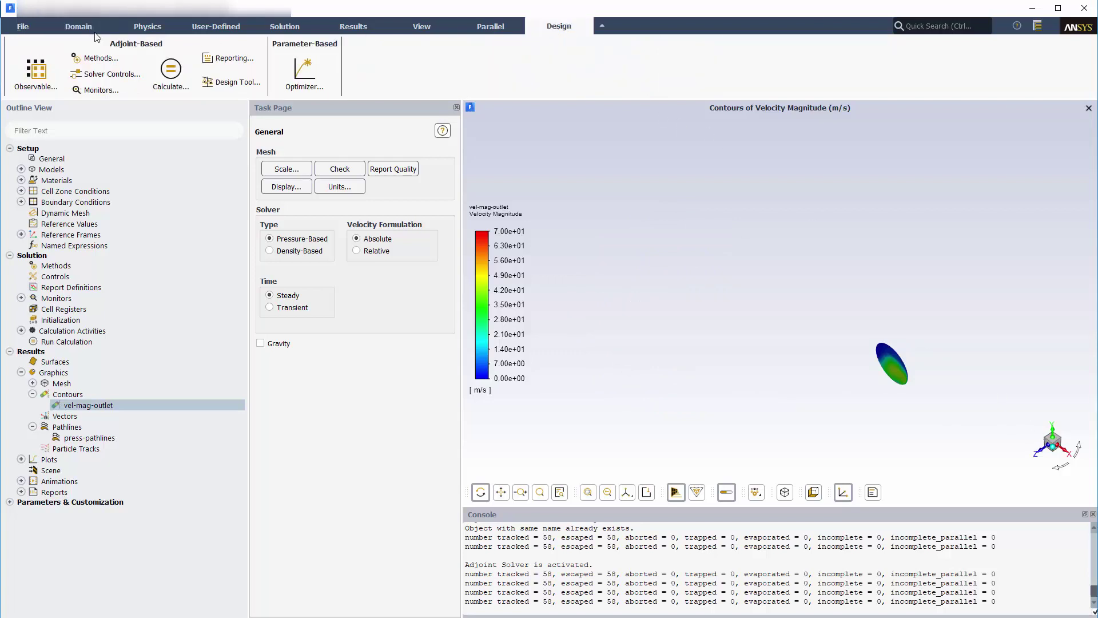
click(53, 63)
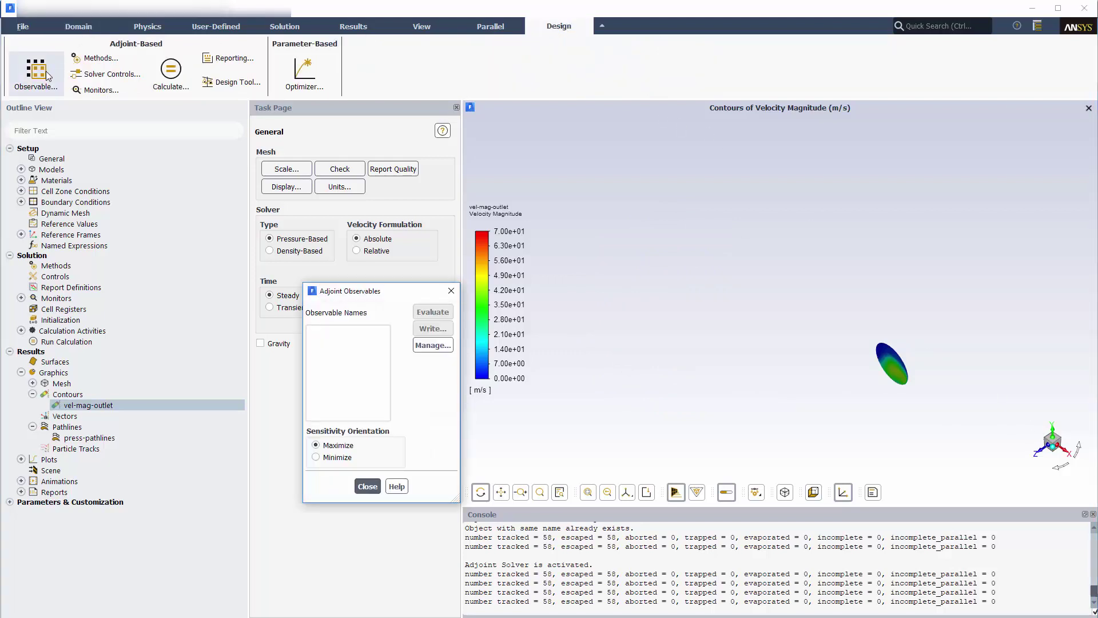
click(436, 346)
click(411, 206)
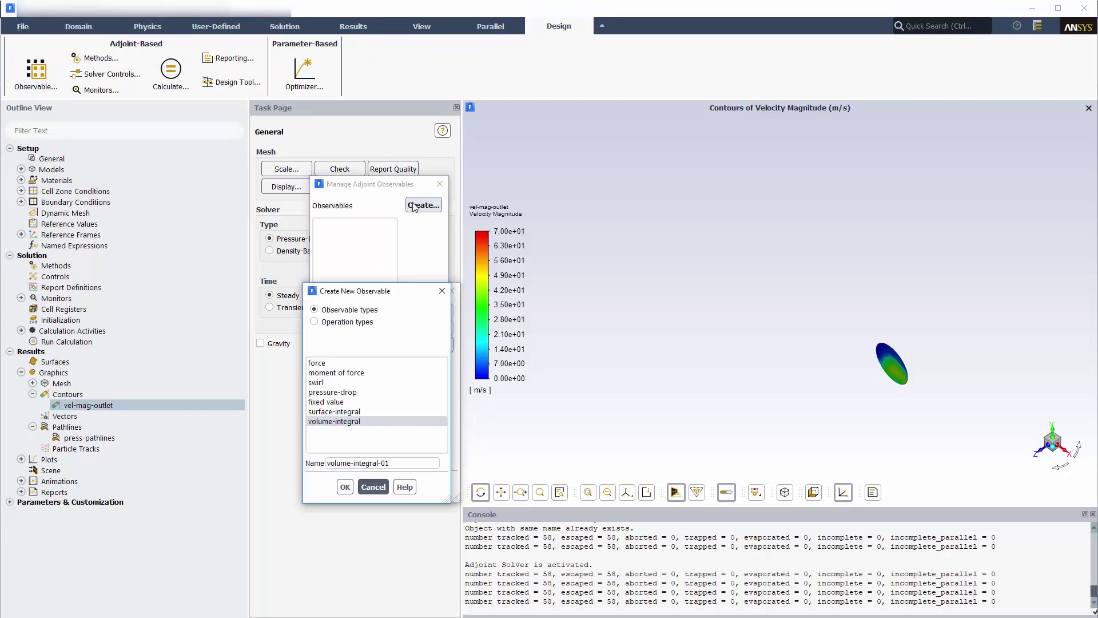
click(343, 392)
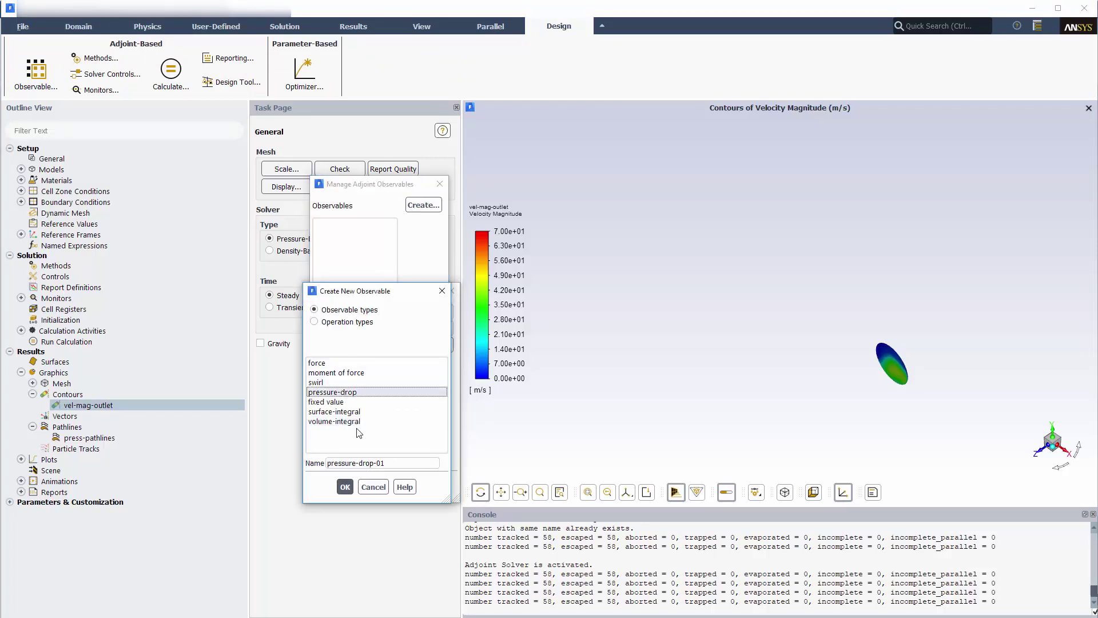
drag(385, 463, 375, 463)
key(BackSpace)
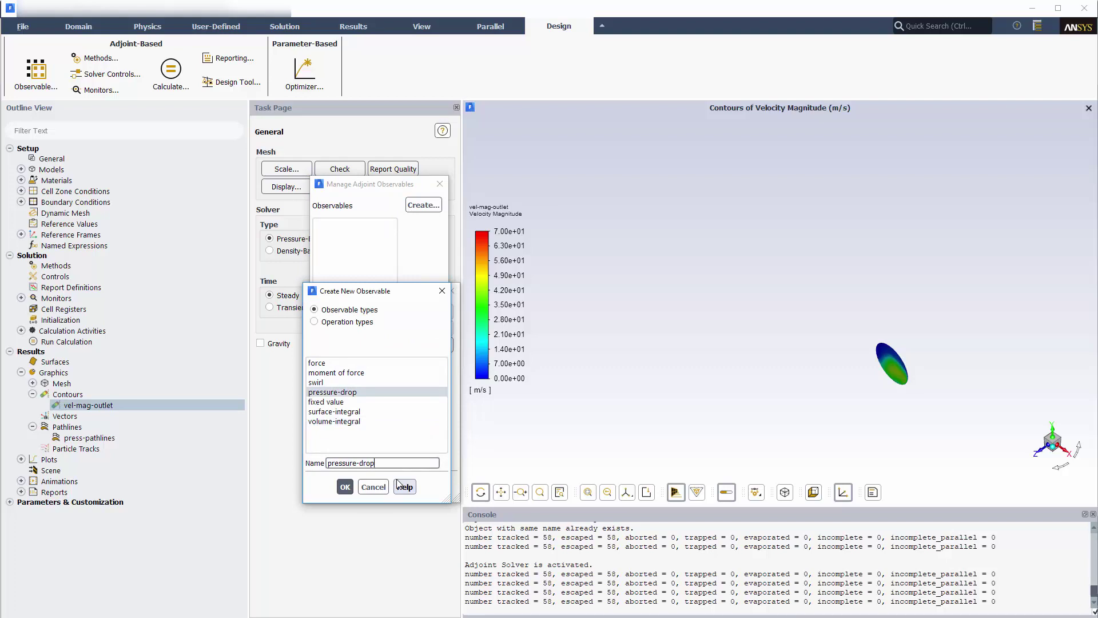
click(345, 487)
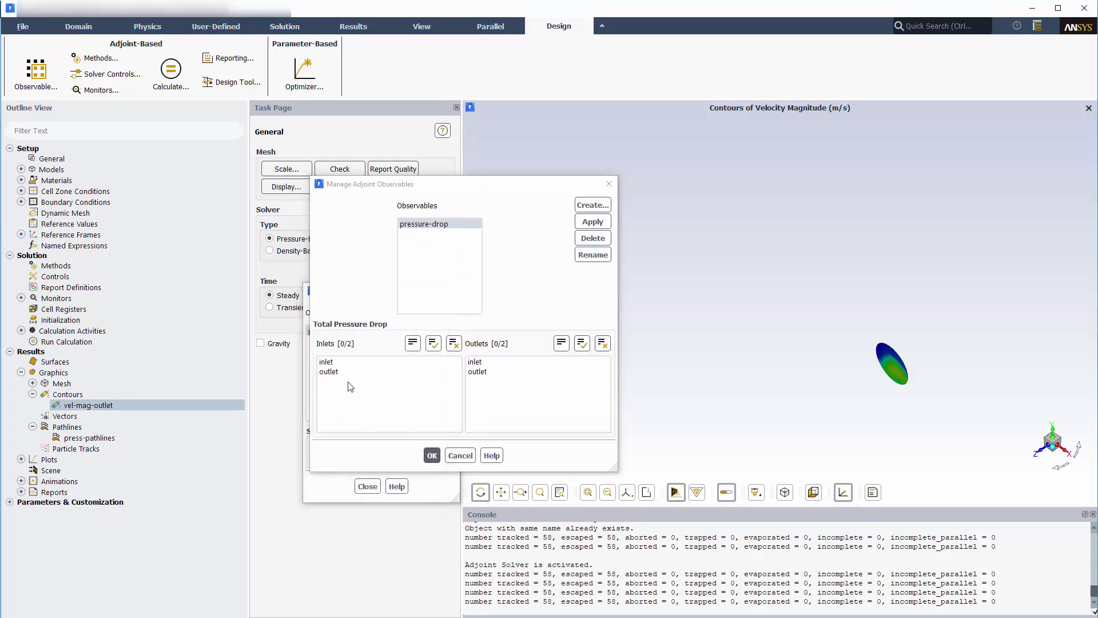
Step: Assign inlet as the inlet and outlet as the outlet of the pressure-drop observable and apply the definition
click(343, 362)
click(475, 372)
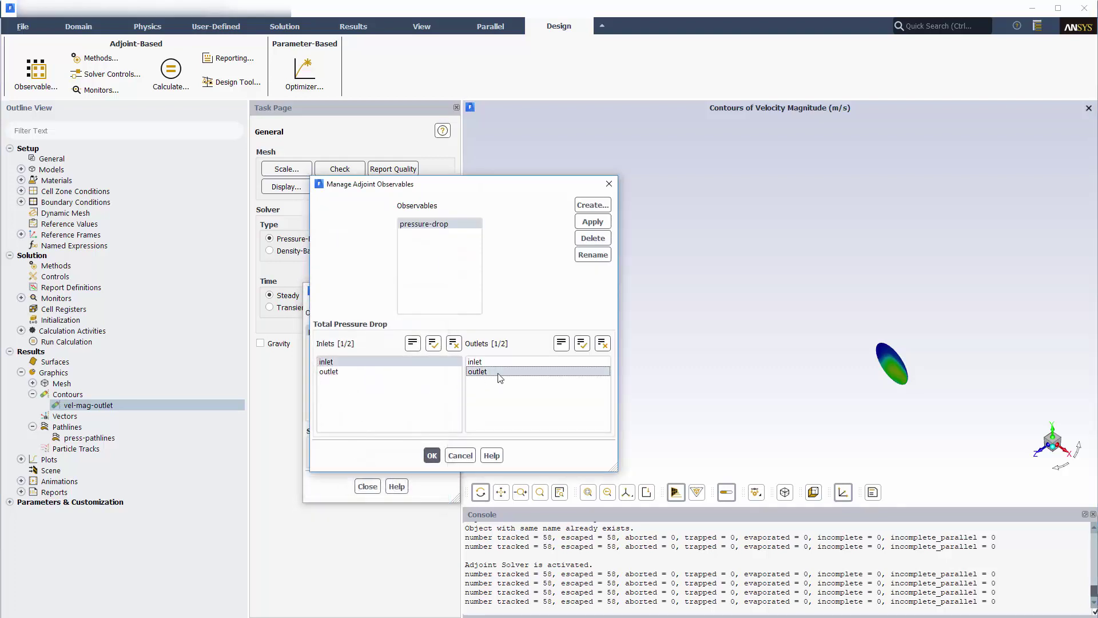
click(591, 220)
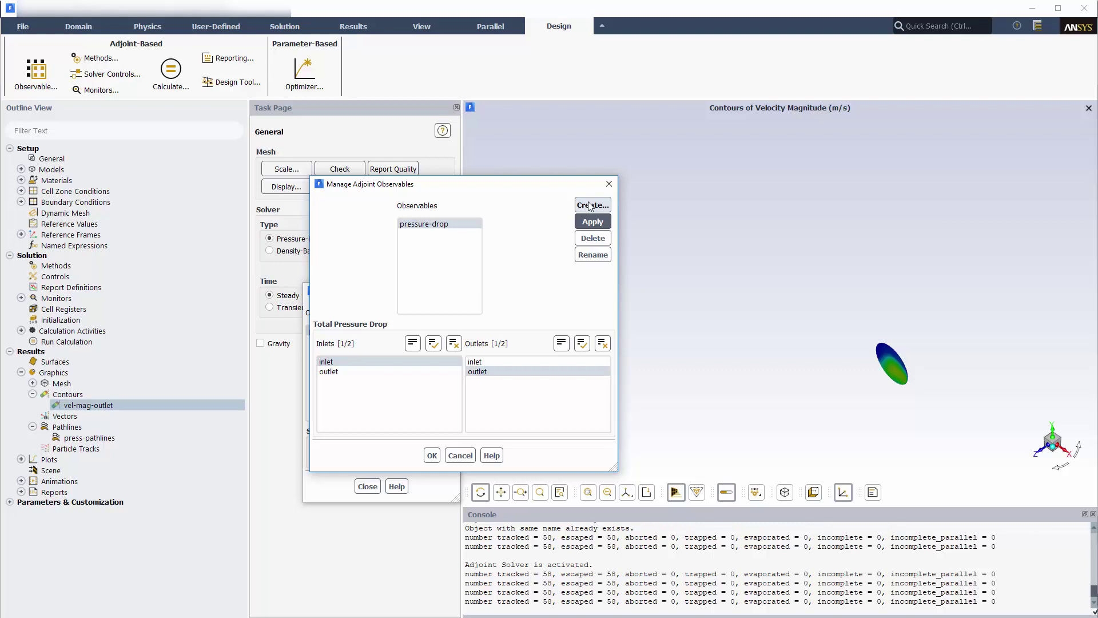
Step: Create a second adjoint observable of type volume-integral named x-vel-uniformity
click(590, 205)
click(353, 422)
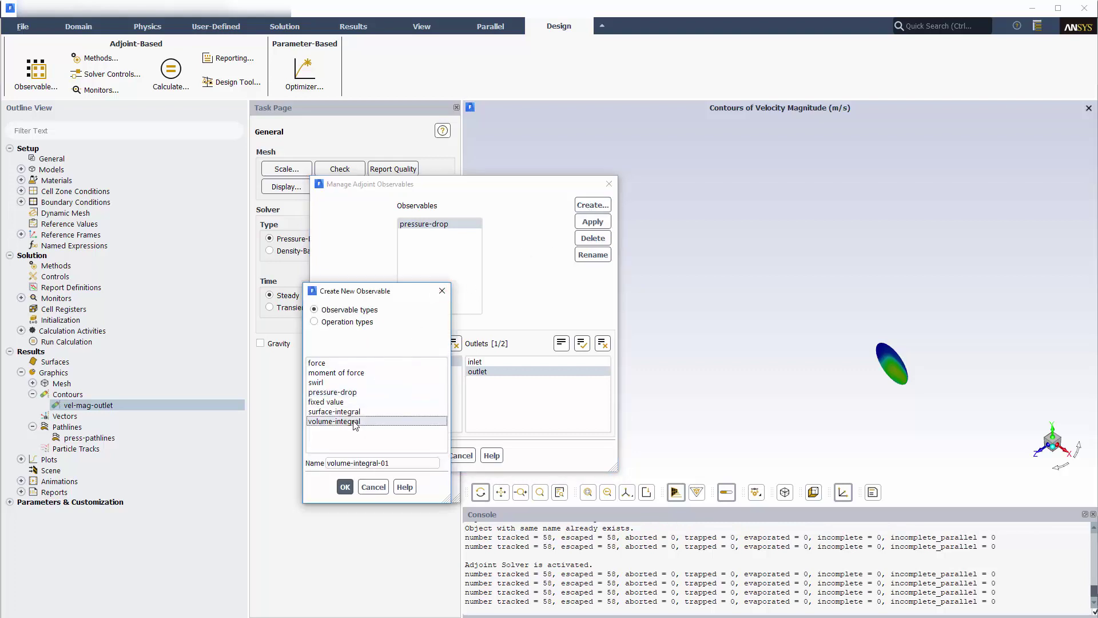
key(Tab)
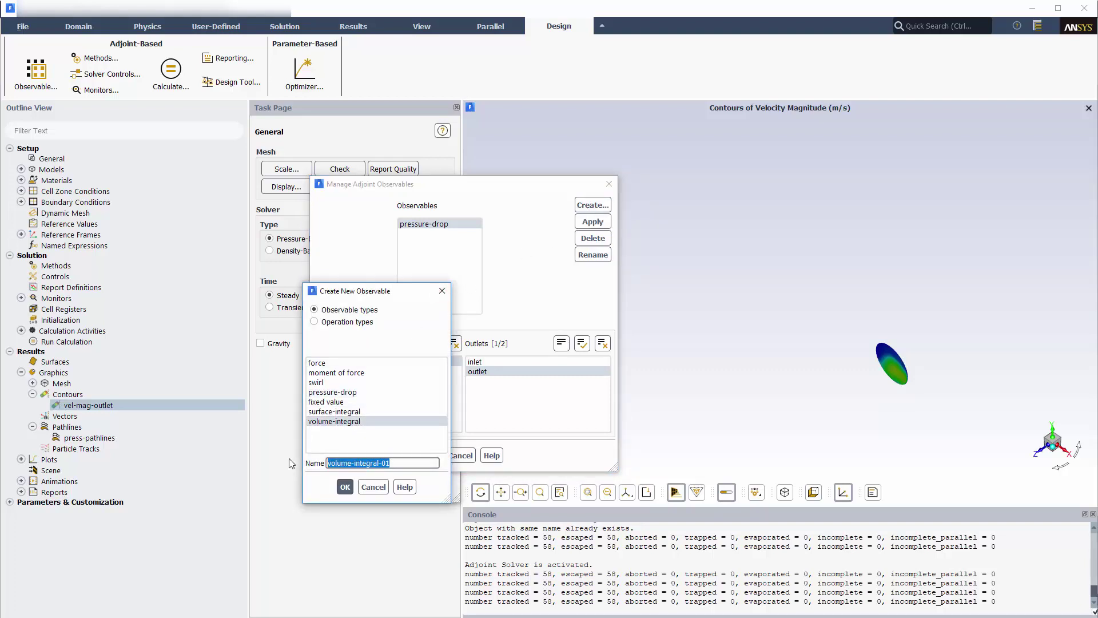
text(x-vel-uniformity)
click(349, 487)
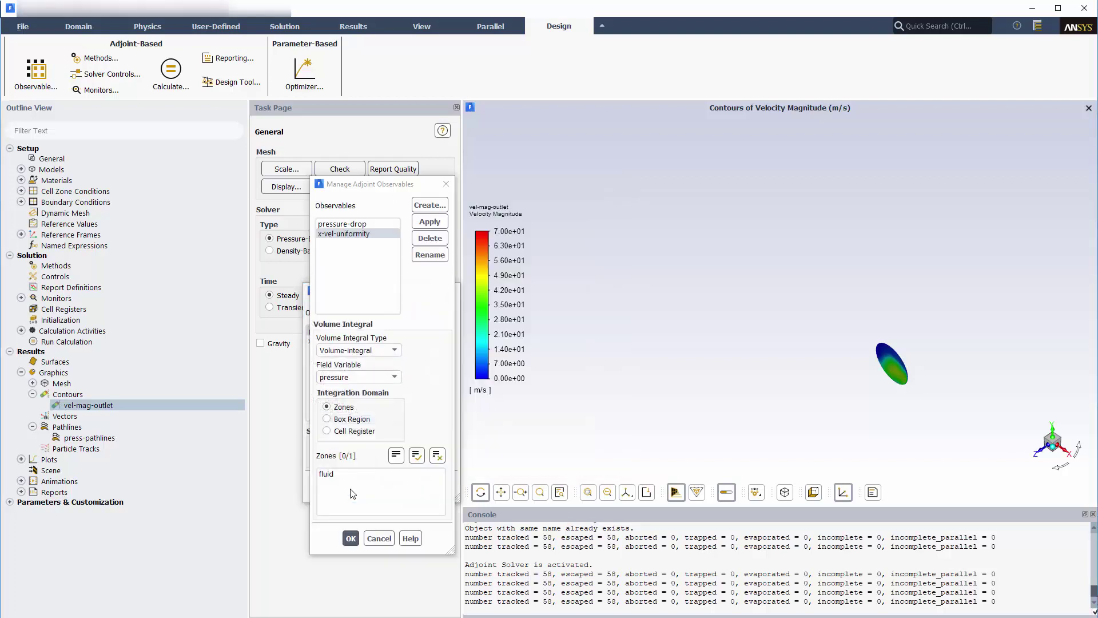
Step: Set the x-vel-uniformity field variable to velocity and its integration domain to Box Region
click(372, 377)
click(381, 425)
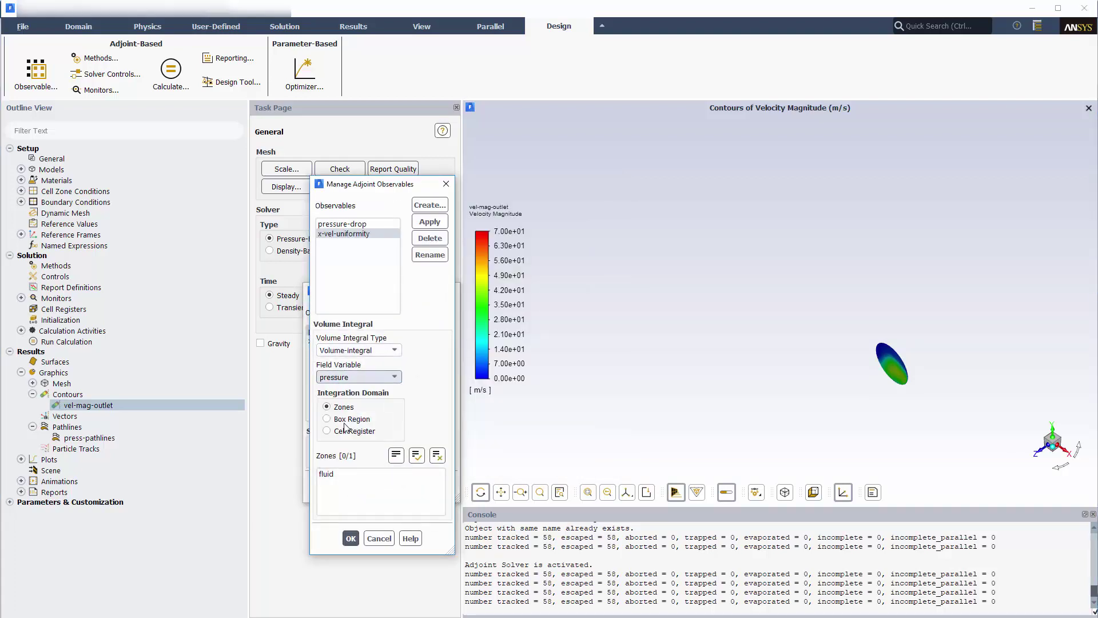
click(381, 423)
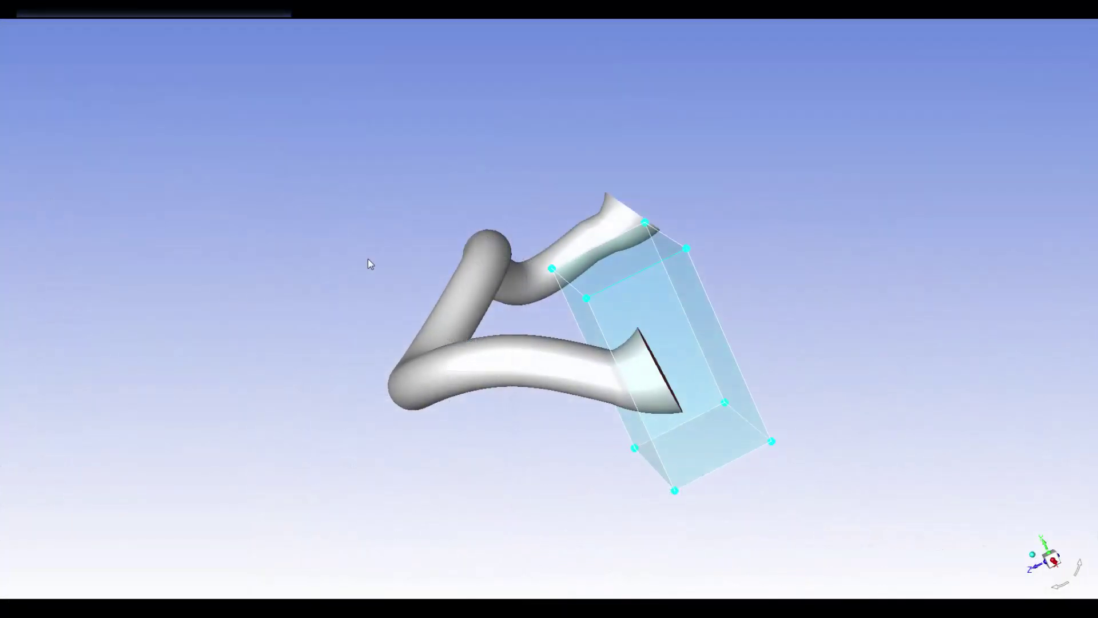
drag(368, 263, 546, 363)
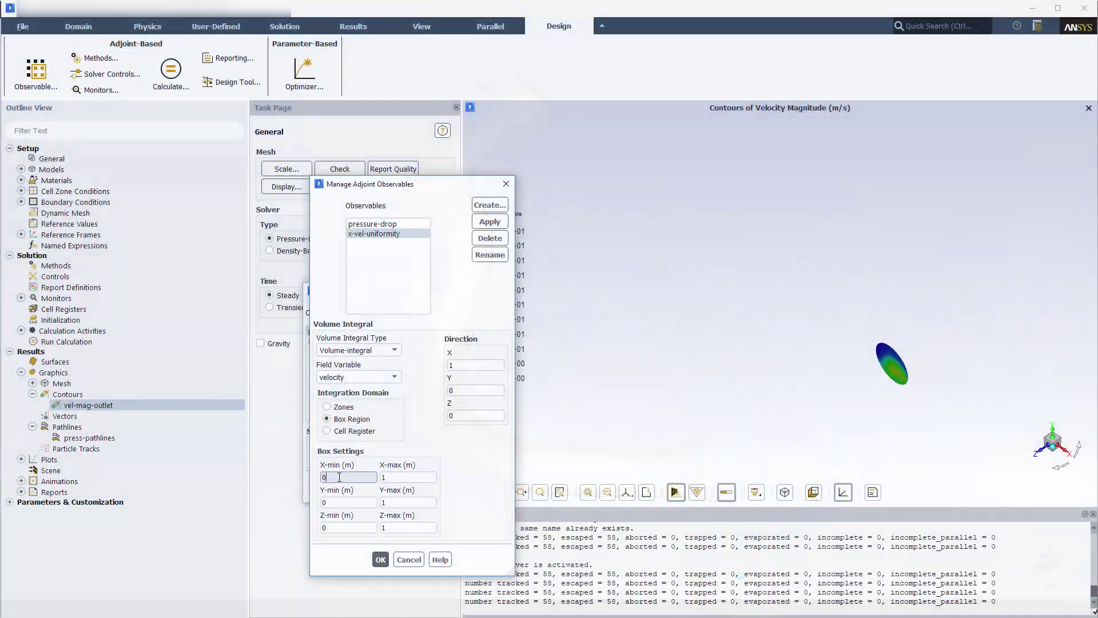
Step: Set the x-vel-uniformity box to X 0.17 to 0.23, Y -0.04 to 0.04 and Z 0.02 to 0.06 m, and apply it
double_click(343, 477)
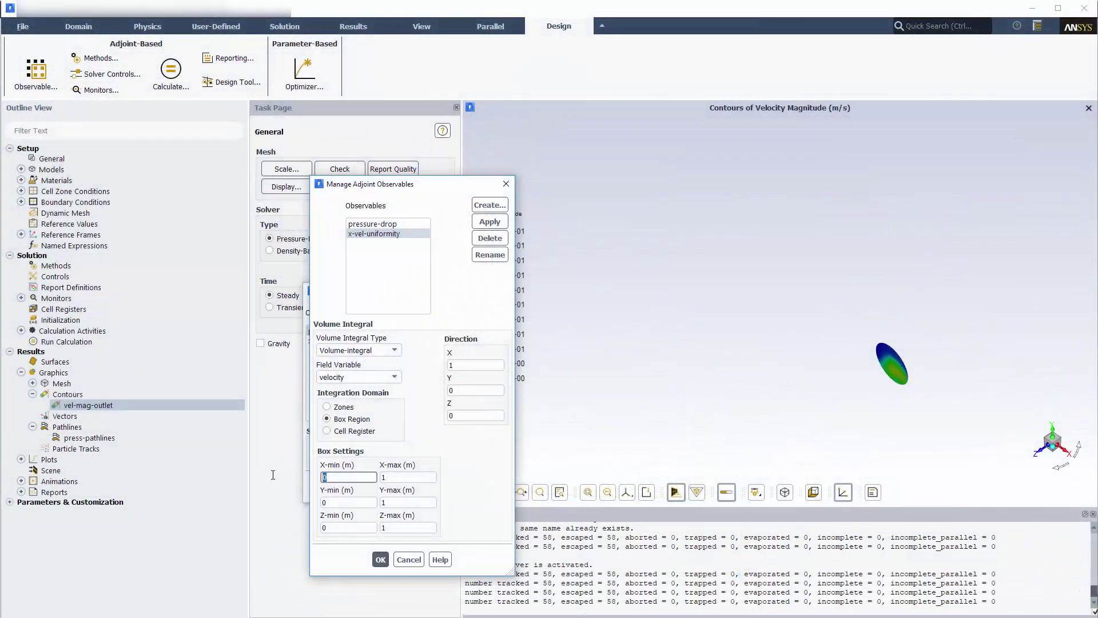
text(0.17)
key(Tab)
text(0.23)
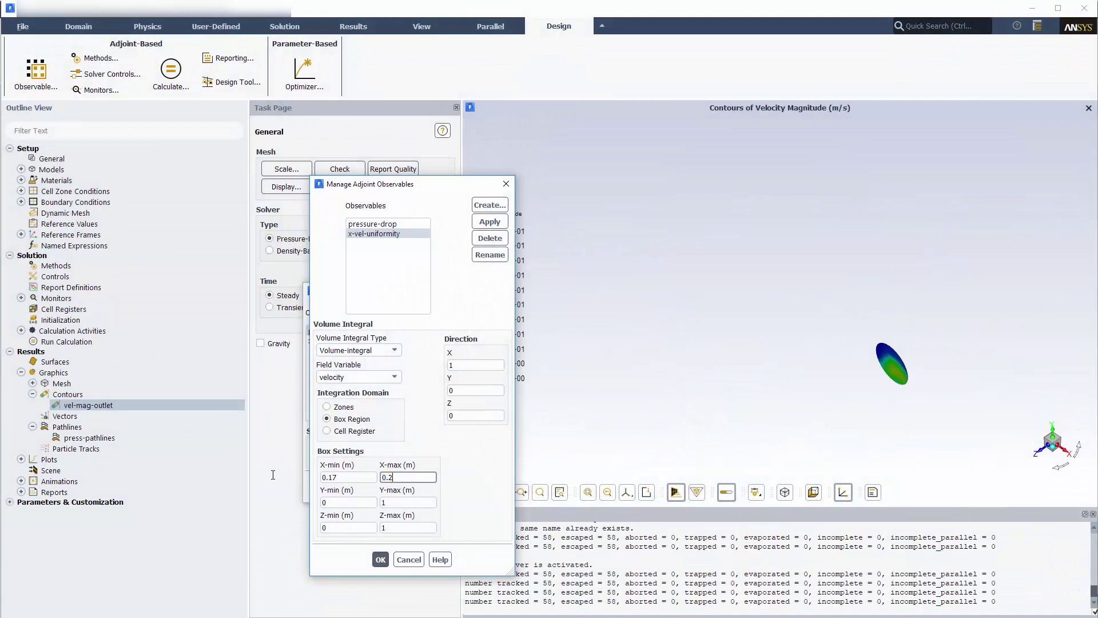
key(Tab)
text(-0.04)
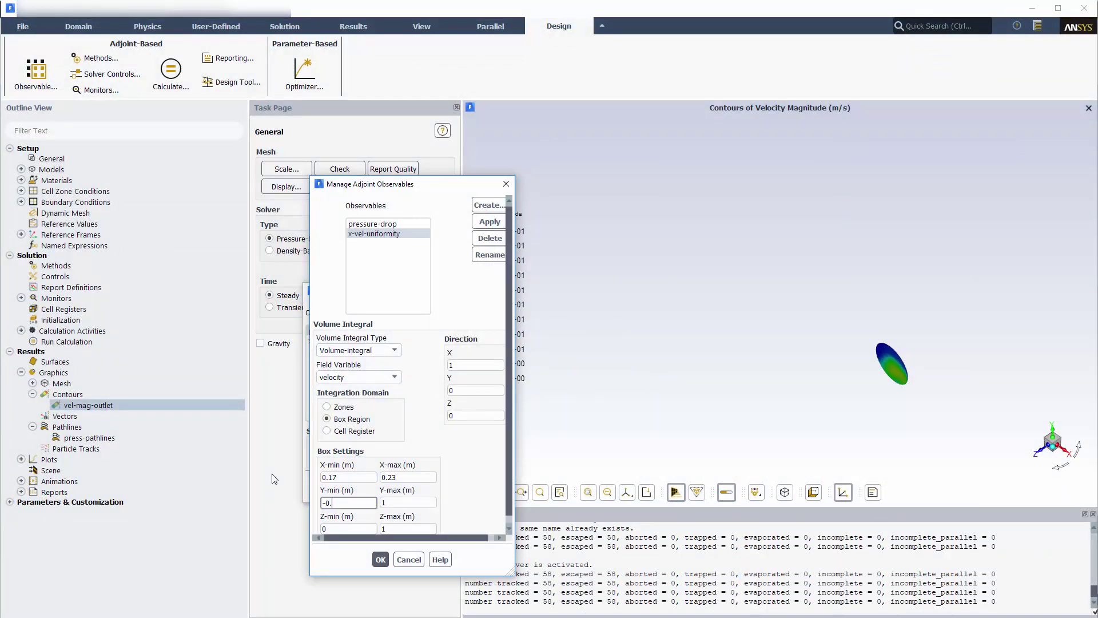
key(Tab)
text(0.04)
key(Tab)
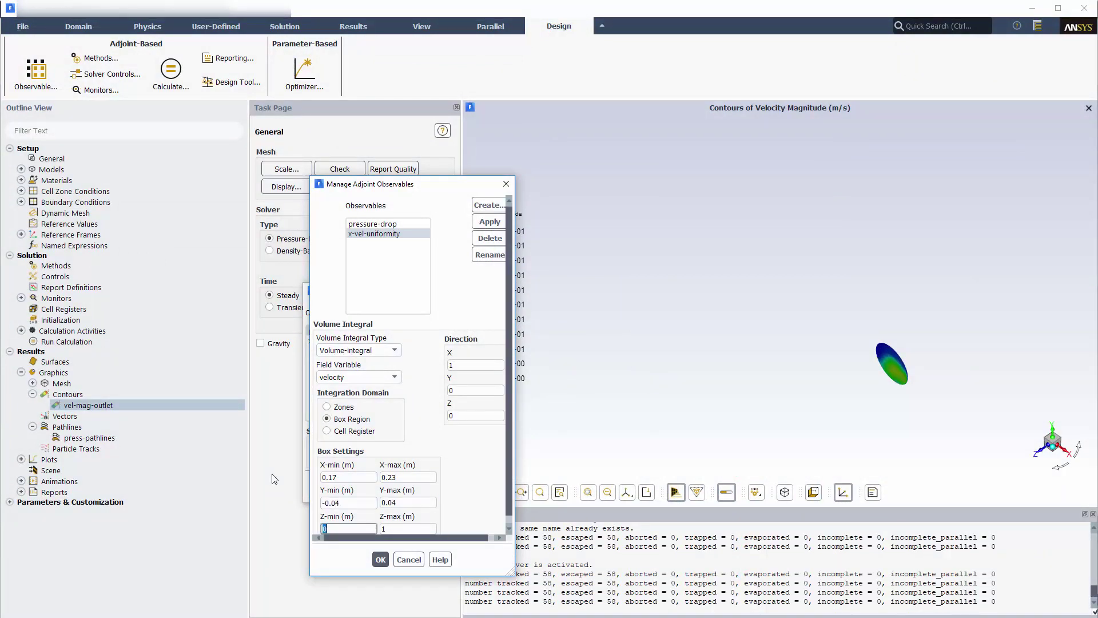
text(0.02)
key(Tab)
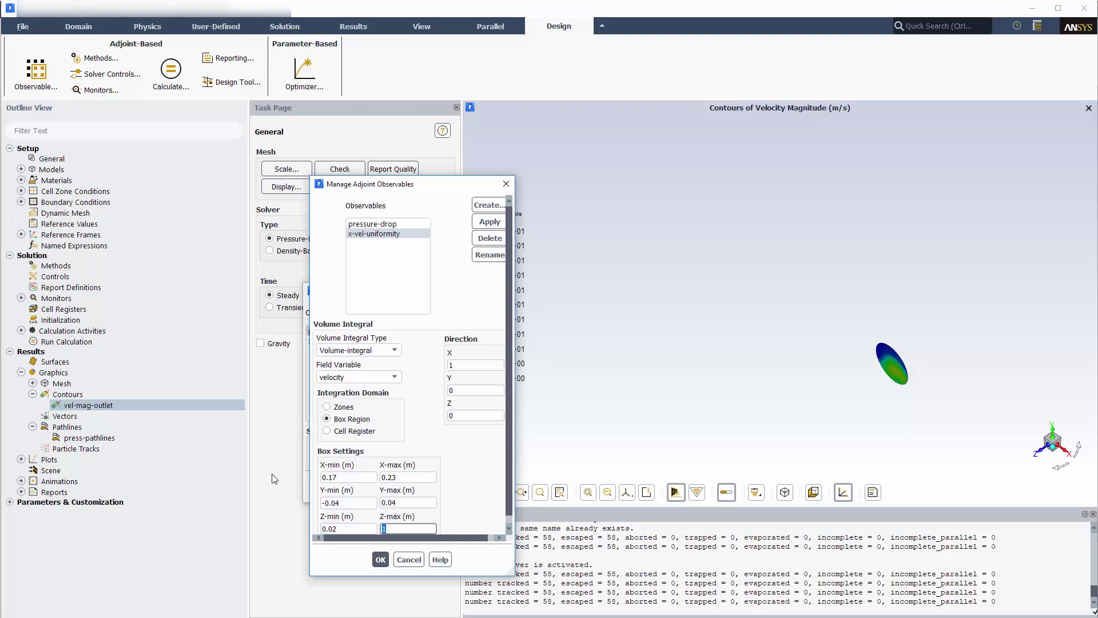
text(0.06)
click(484, 220)
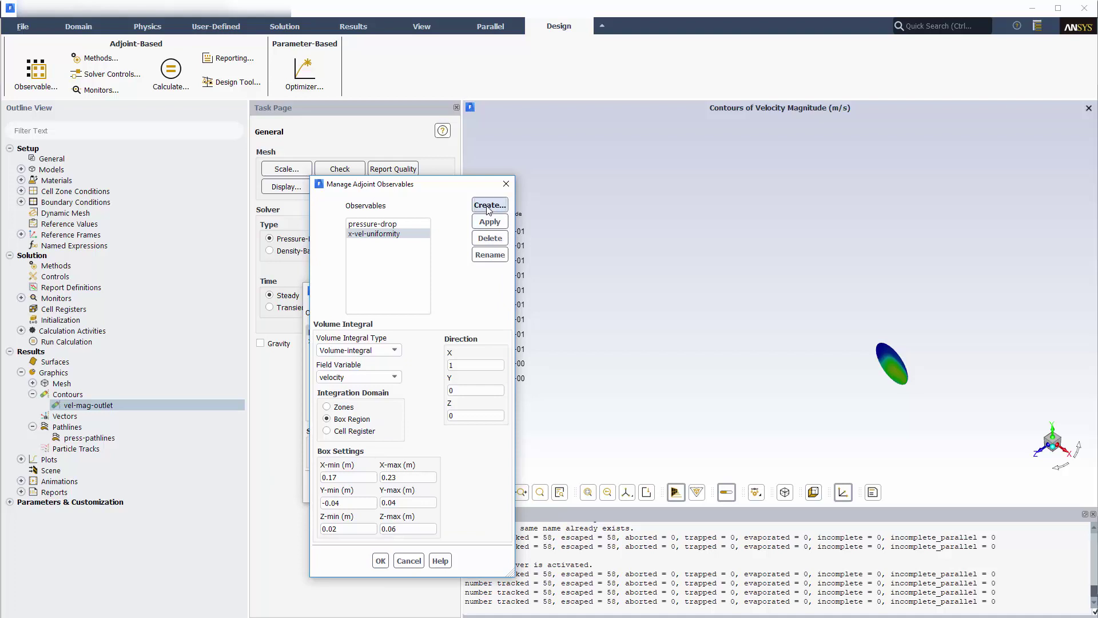
Step: Create a third adjoint observable of type volume-integral named y-vel-uniformity
click(489, 205)
drag(399, 462, 314, 464)
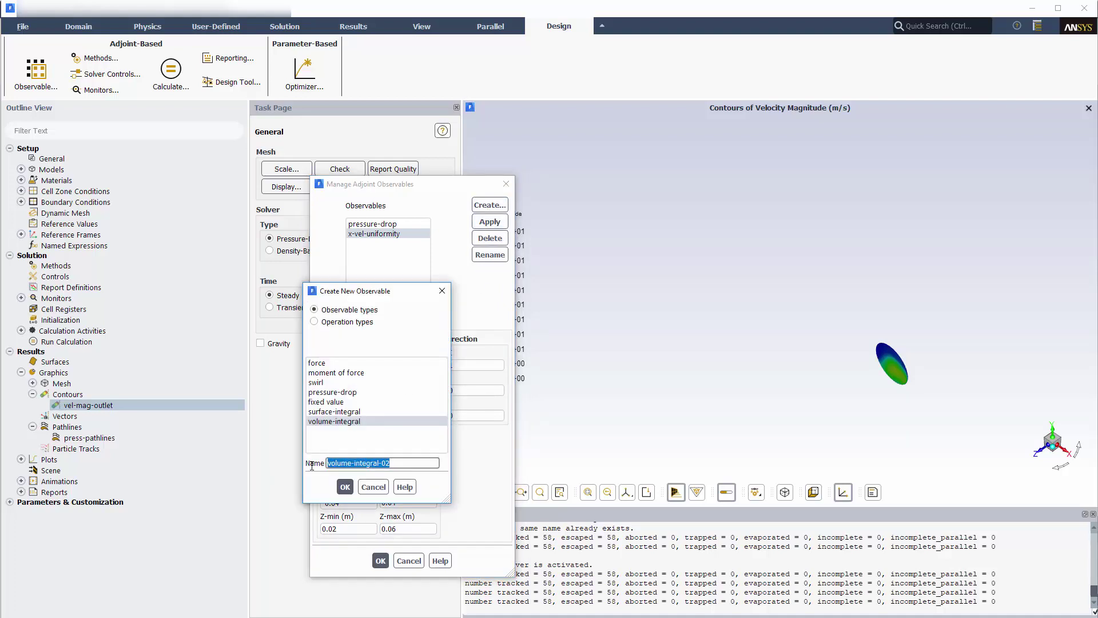
text(y-vel-uniformity)
click(345, 487)
Step: Set the y-vel-uniformity field variable to velocity with direction X 0, Y 1, Z 0 and a Box Region domain
click(375, 377)
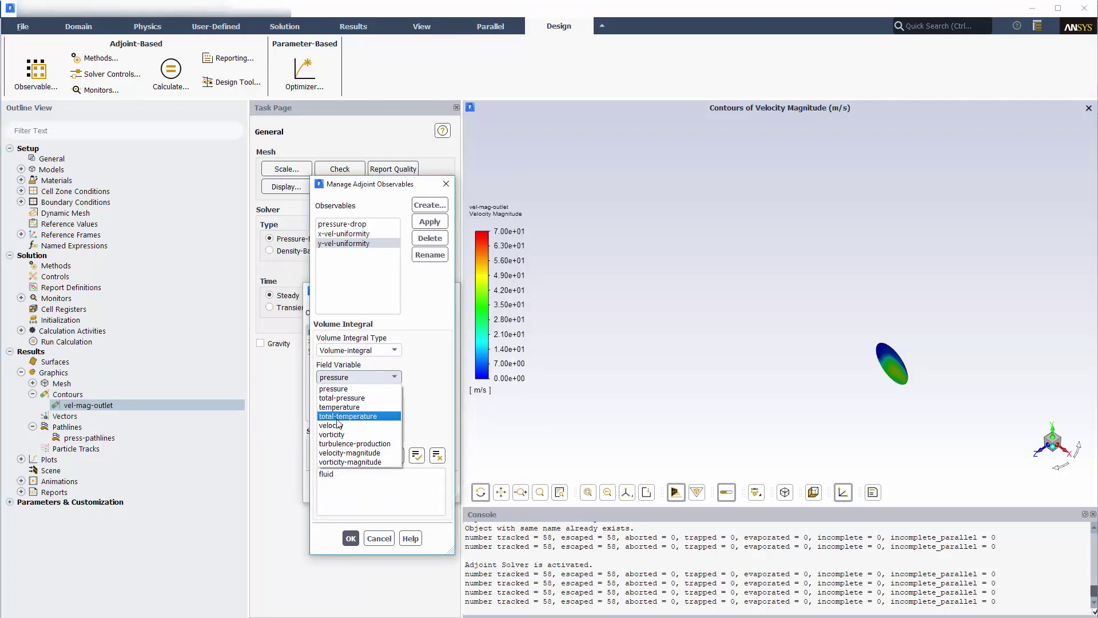
click(366, 417)
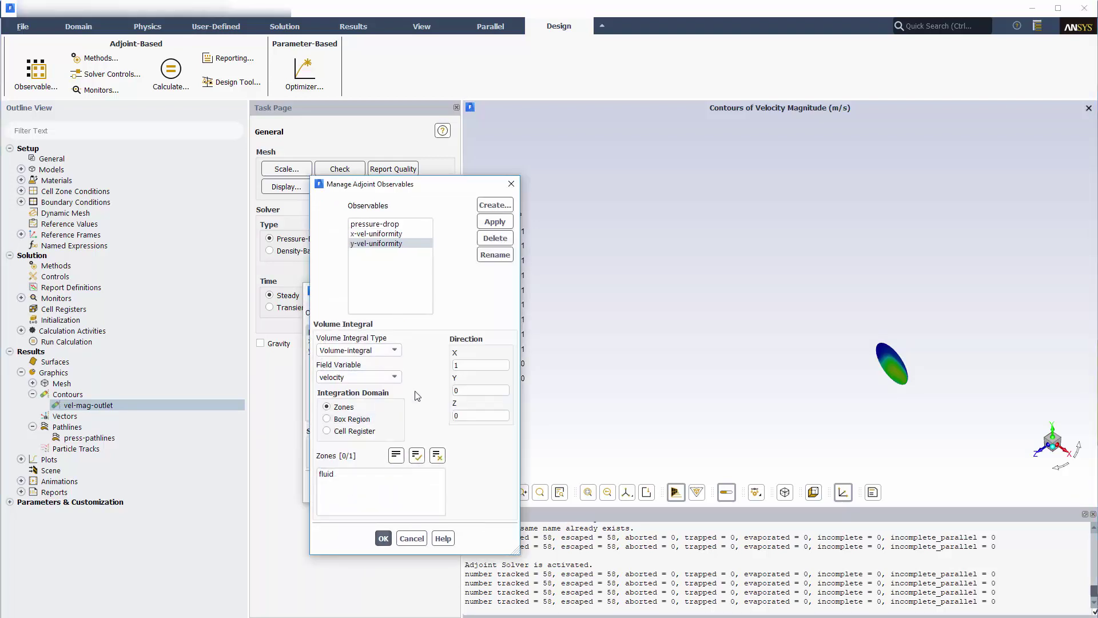
double_click(479, 390)
text(1)
click(359, 420)
Step: Set the y-vel-uniformity box to X 0.17 to 0.23, Y -0.04 to 0.04 and Z 0.02 to 0.06 m
double_click(343, 477)
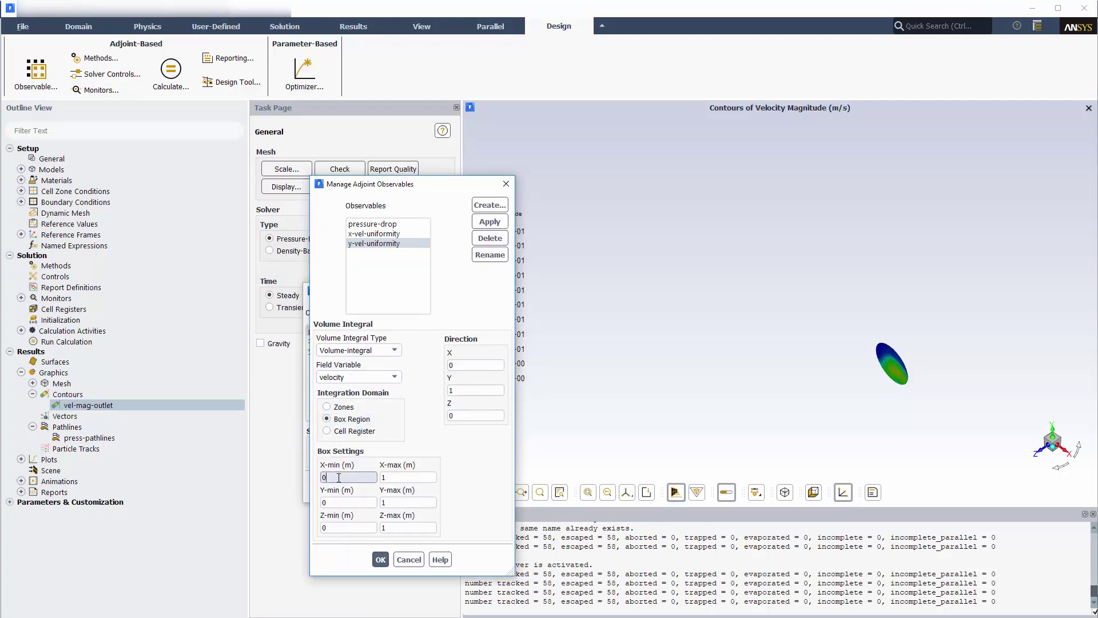
text(0.0)
text(17)
key(Tab)
text(0.2)
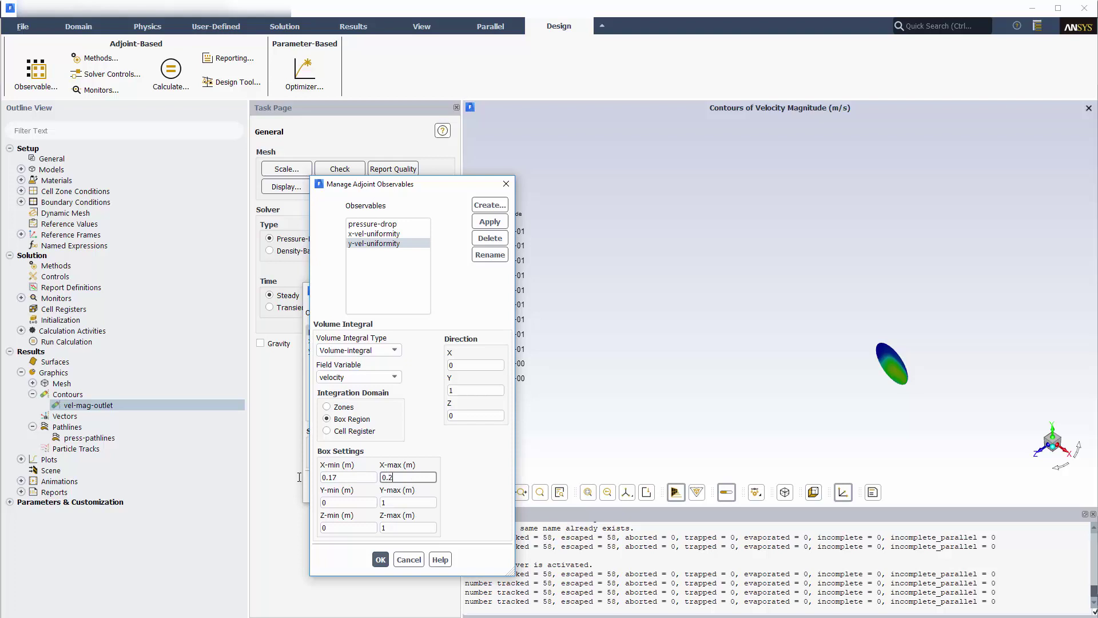
text(3)
key(Tab)
text(-0.04)
key(Tab)
text(0)
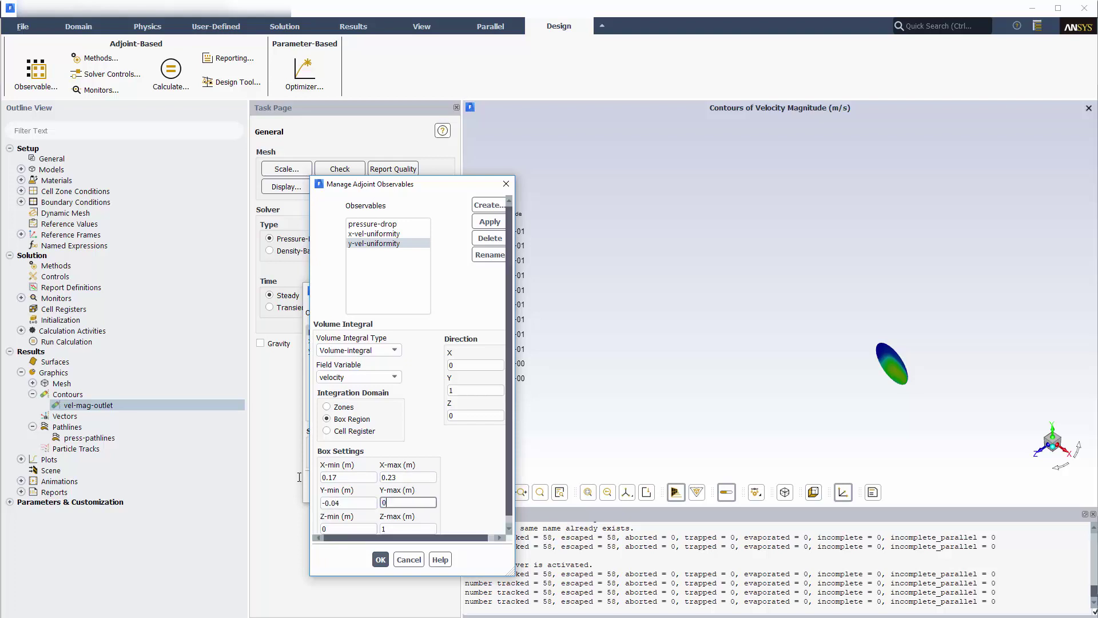
text(.04)
key(Tab)
text(0.02)
key(Tab)
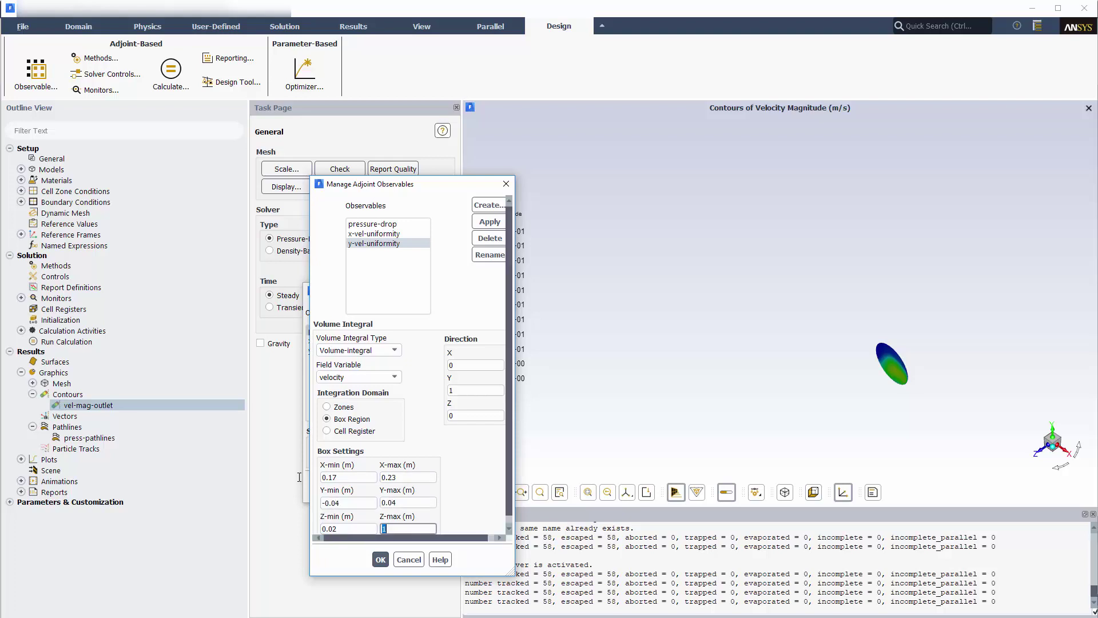
text(0.06)
Step: Create a fourth adjoint observable of type volume-integral named z-vel-uniformity
click(489, 206)
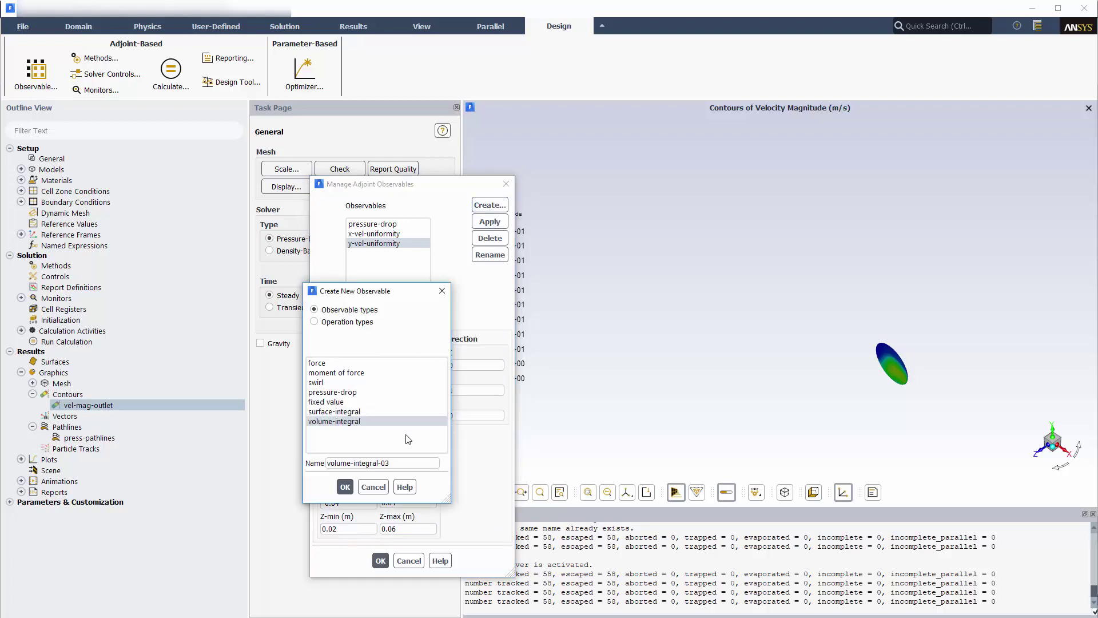
drag(407, 463, 296, 463)
text(z-vel-uniformity)
click(345, 487)
Step: Set the z-vel-uniformity field variable to velocity with direction X 0, Y 0, Z 1 and a Box Region domain
click(358, 377)
click(331, 425)
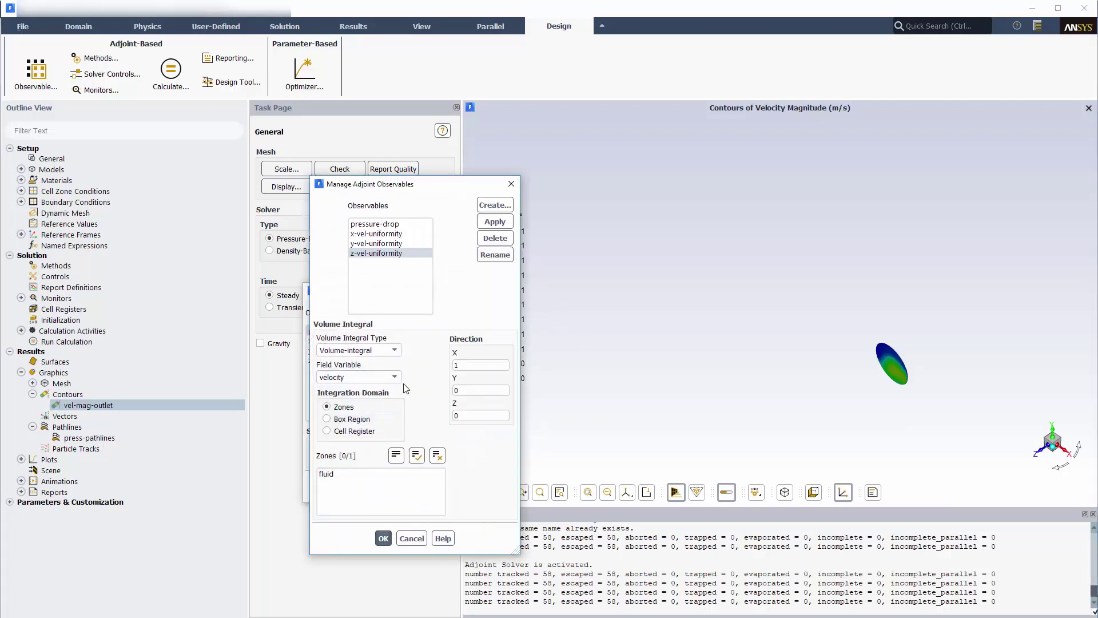
key(Tab)
text(0)
key(Tab)
key(Tab)
text(1)
click(327, 418)
Step: Set the z-vel-uniformity box to X 0.17 to 0.23, Y -0.04 to 0.04 and Z 0.02 to 0.06 m, and apply it
click(346, 477)
text(0.17)
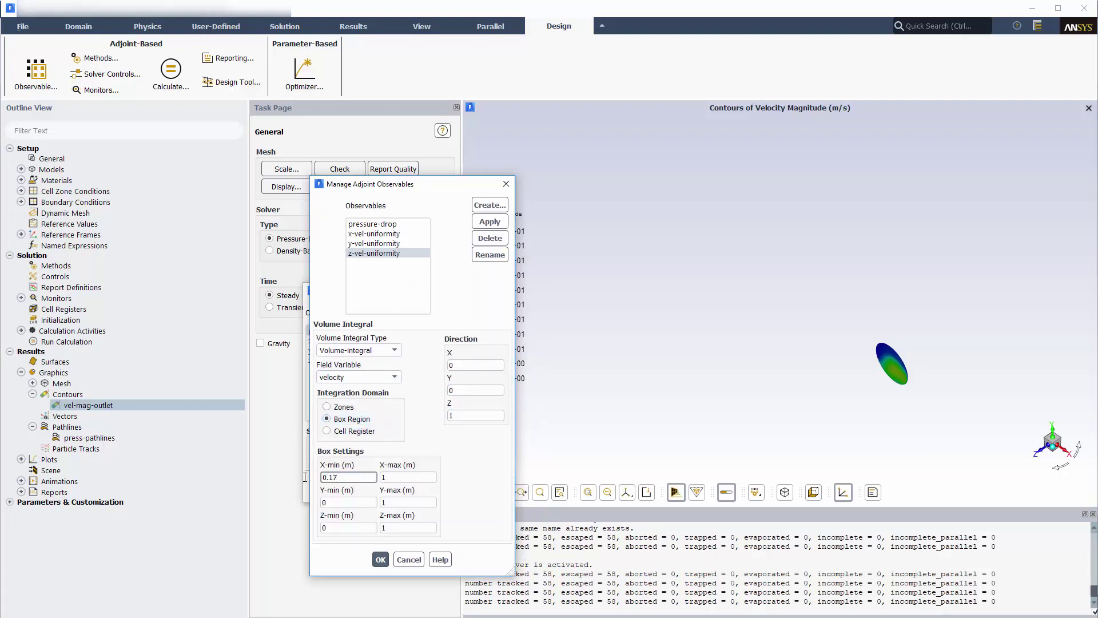
key(Tab)
text(0.23)
key(Tab)
text(-)
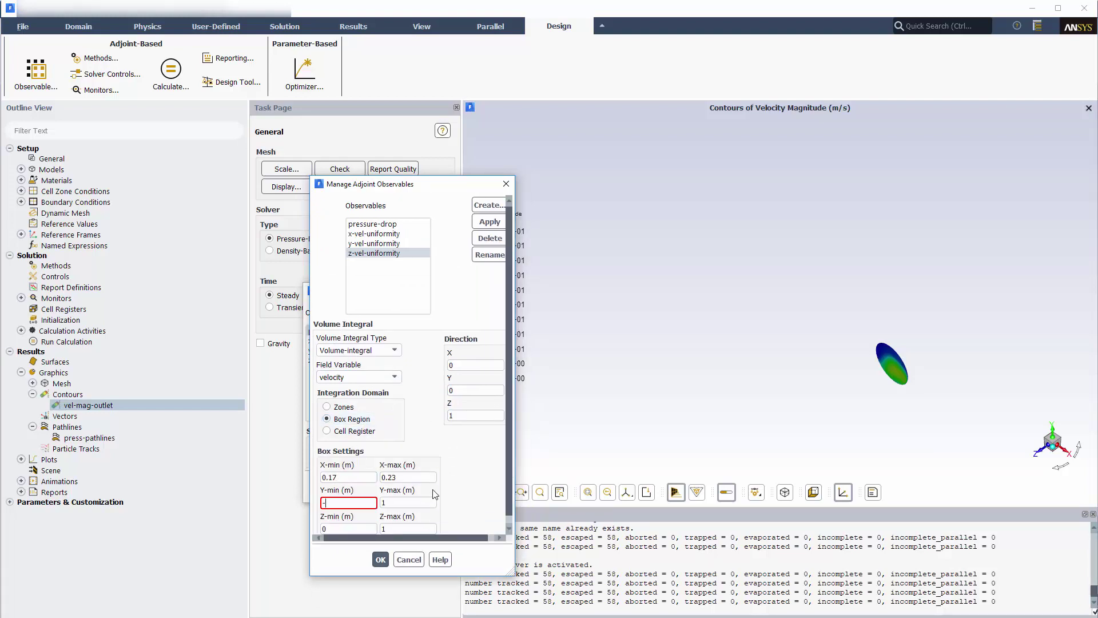
text(0.04)
key(Tab)
text(0.04)
key(Tab)
text(0.02)
key(Tab)
text(0.0)
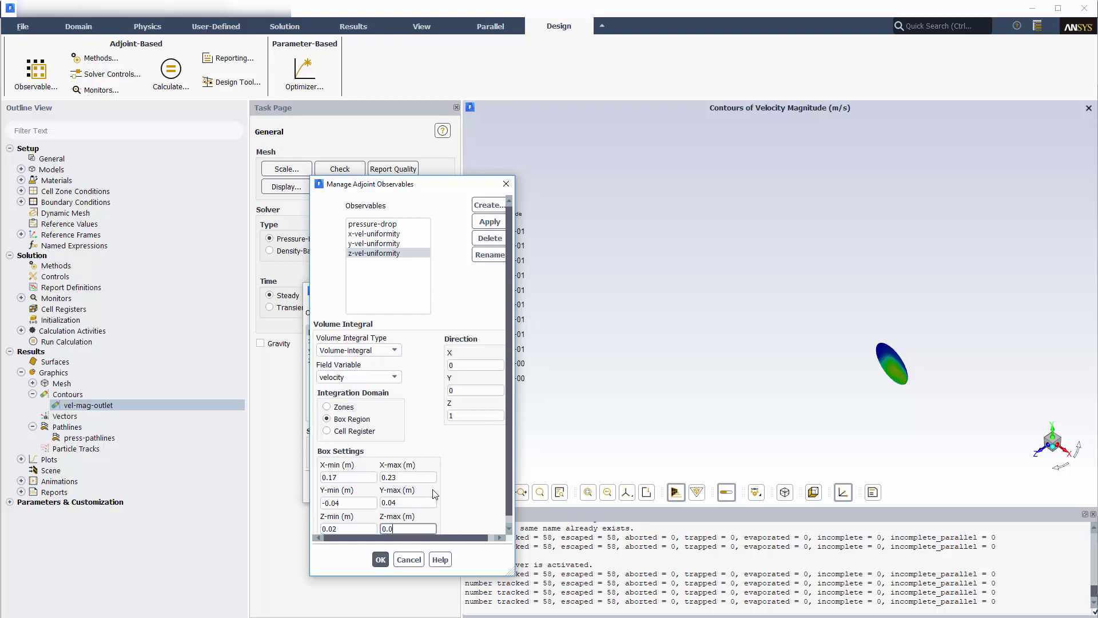
text(6)
scroll(435, 494, down, 1)
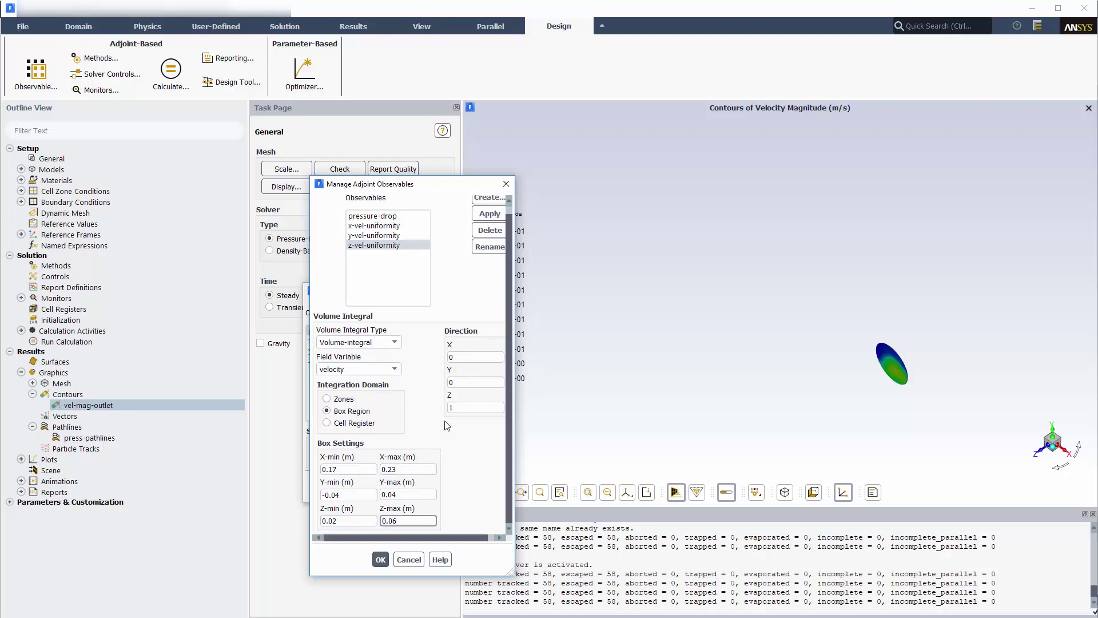
click(487, 214)
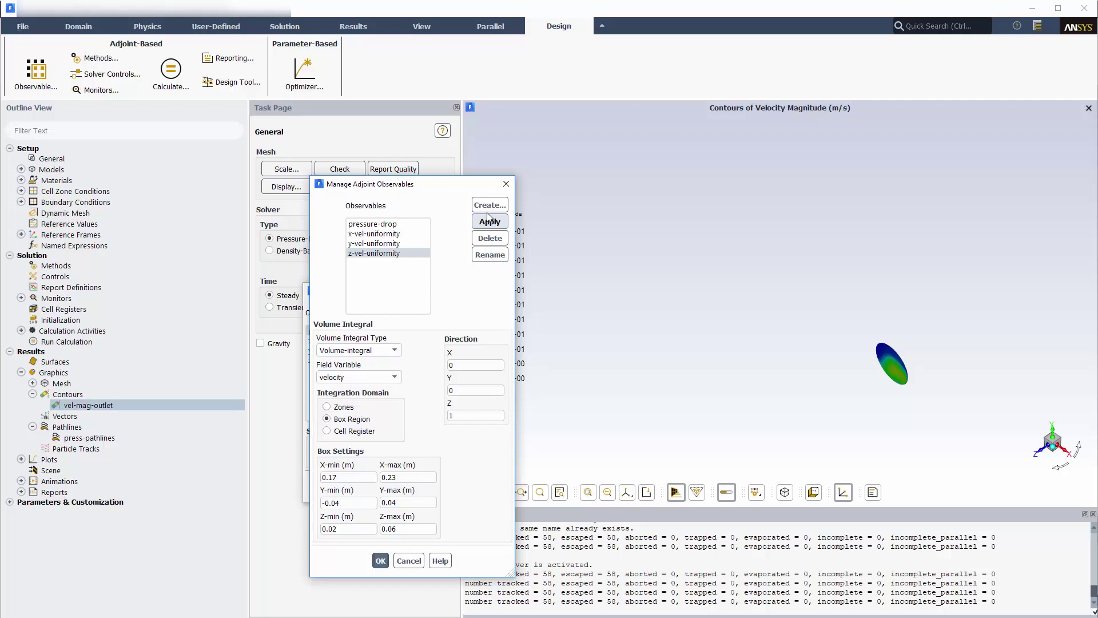
Step: Create an operation-type observable as a linear combination named total-vel-uniformity
click(489, 205)
click(357, 324)
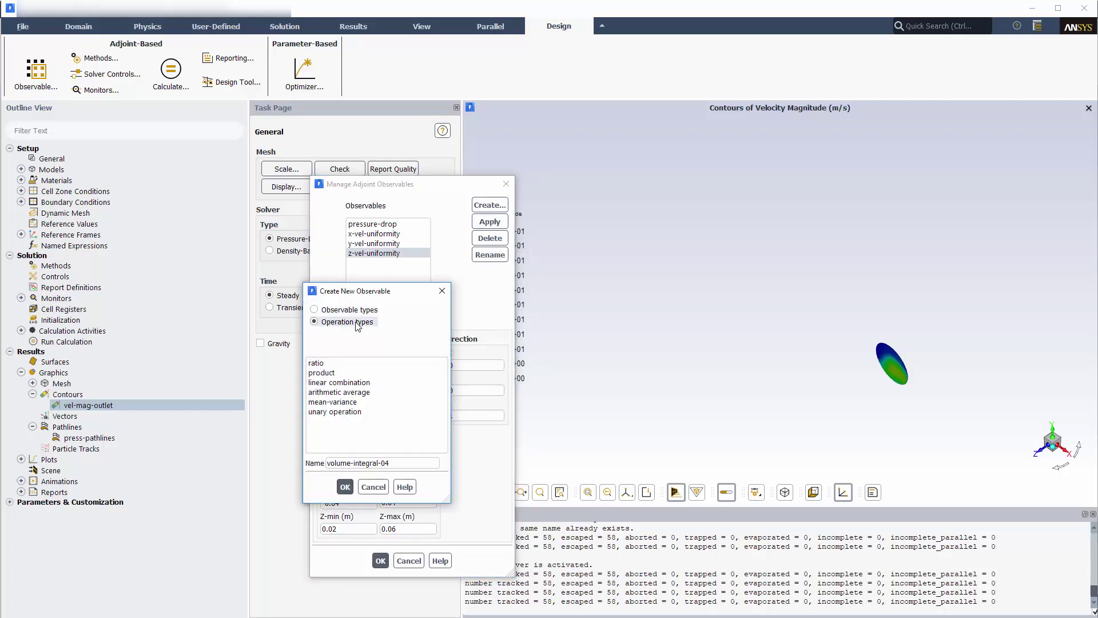
click(354, 382)
click(395, 464)
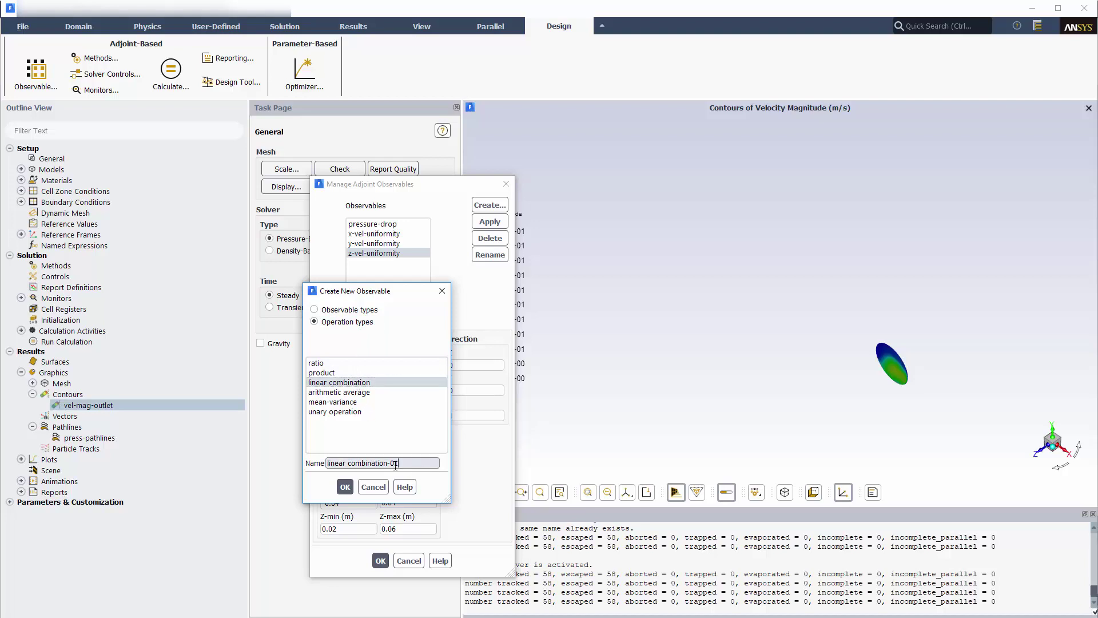
drag(396, 464, 300, 457)
text(total-vel)
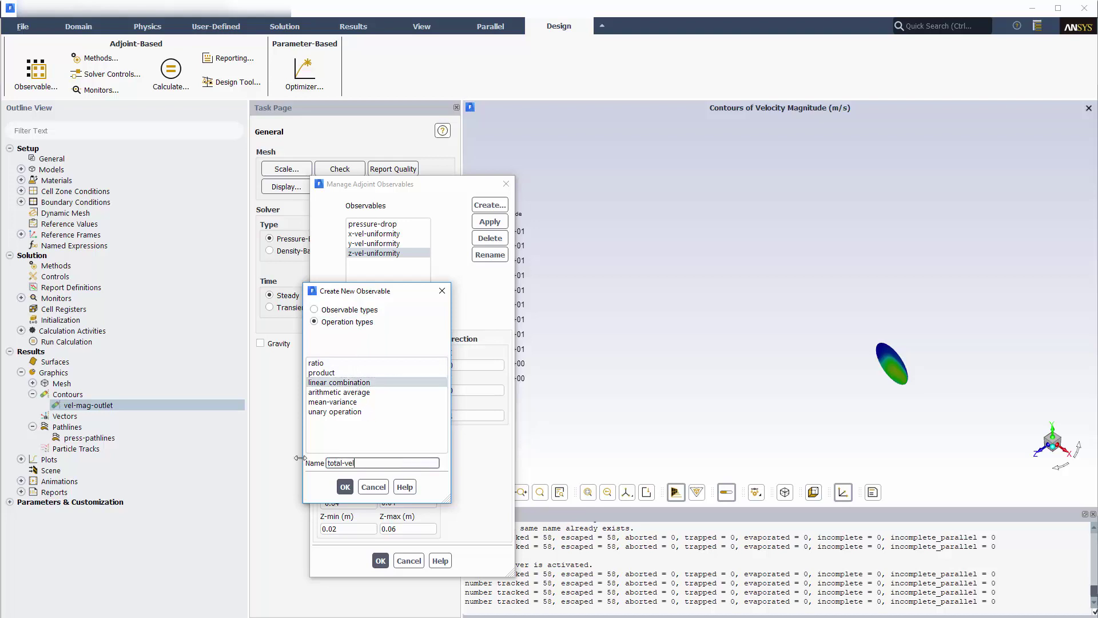
text(-uniformity)
click(345, 486)
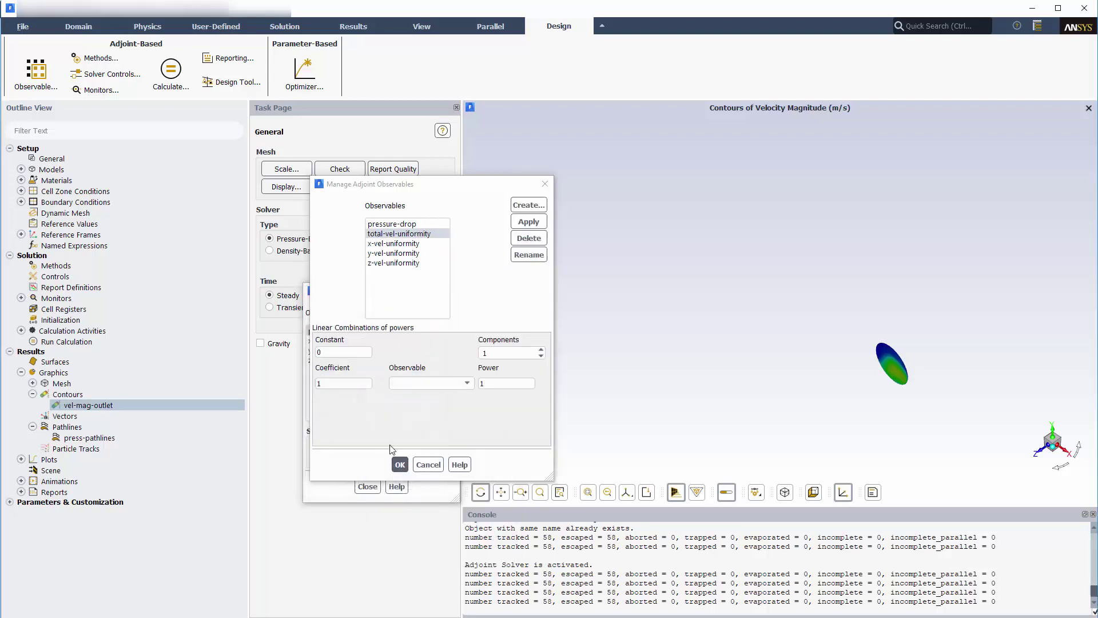
Step: Give total-vel-uniformity three components, x-vel-uniformity, y-vel-uniformity and z-vel-uniformity, and apply it
click(541, 351)
click(541, 350)
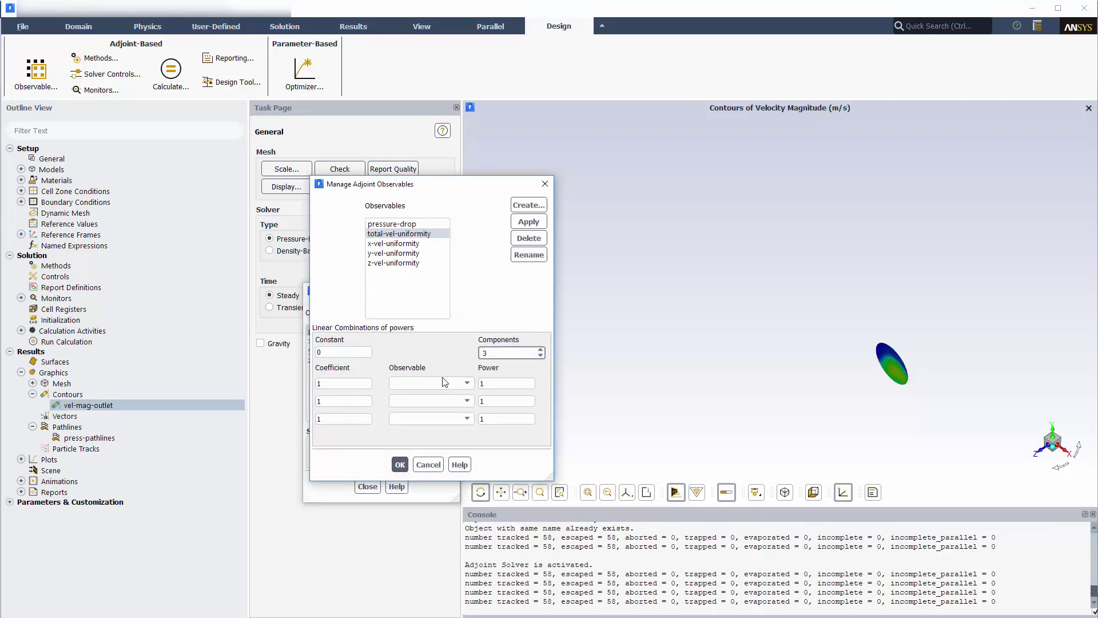
click(433, 382)
click(432, 382)
click(424, 402)
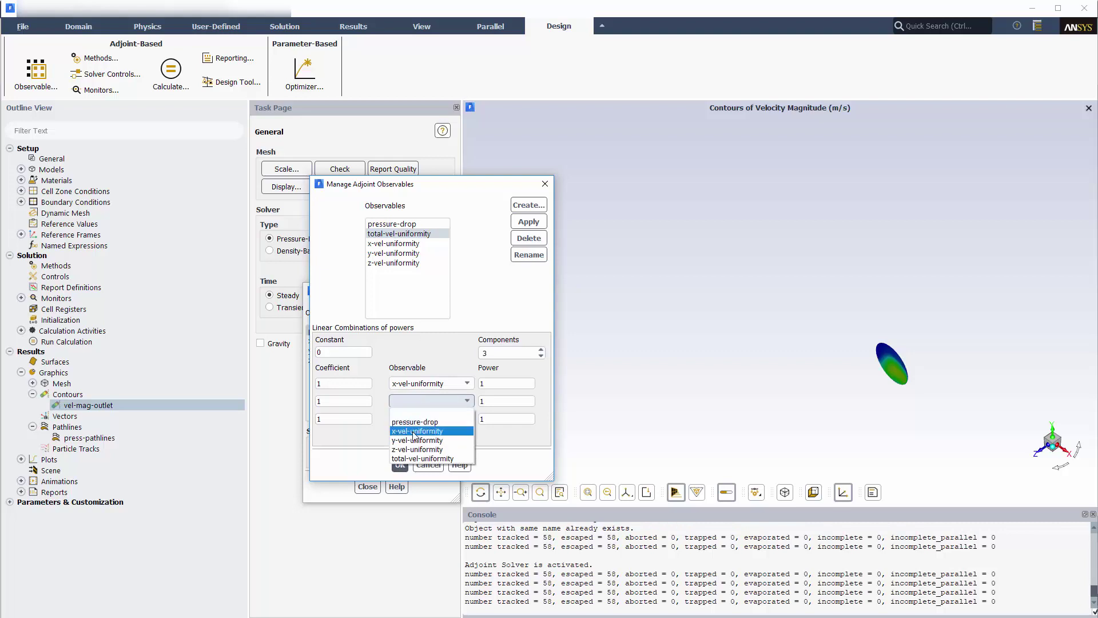
click(421, 440)
click(417, 419)
click(416, 467)
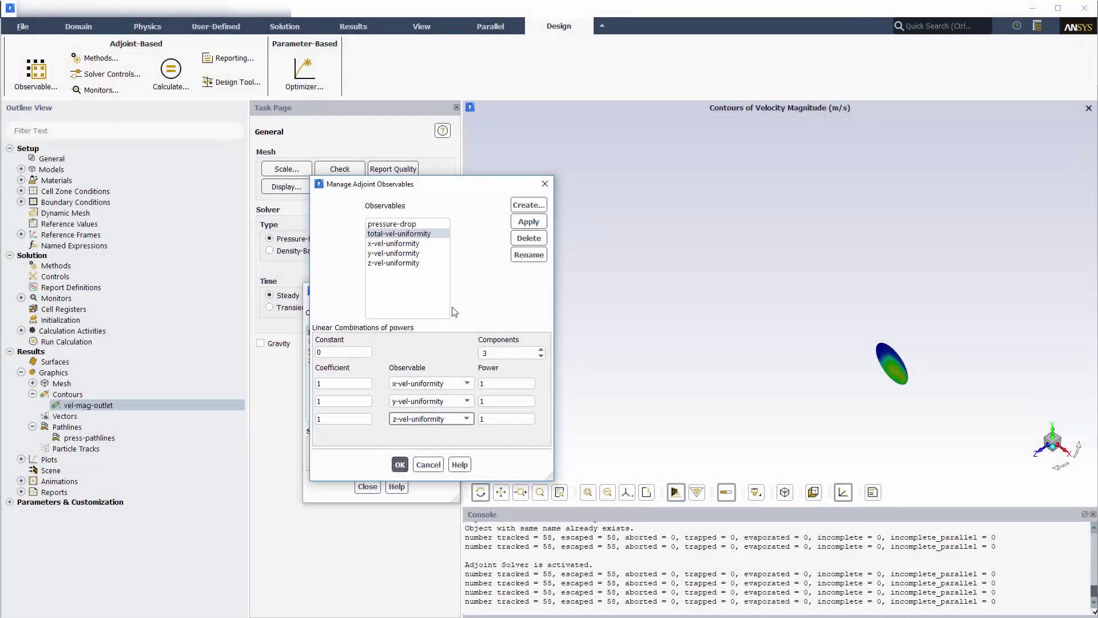
click(523, 222)
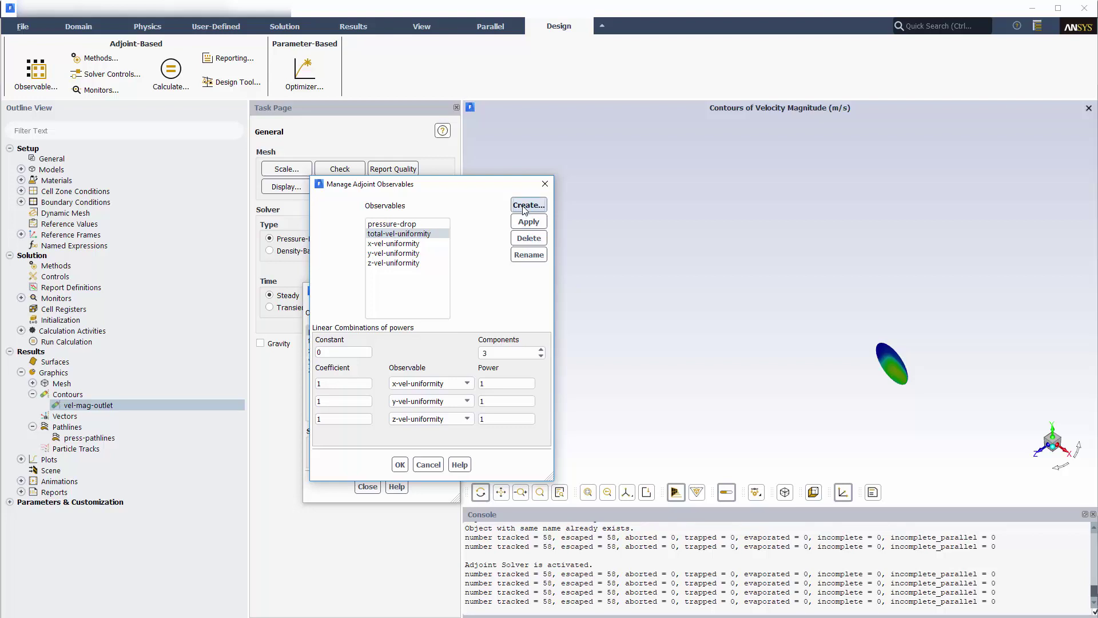
Step: Create a second linear combination observable named press-and-vel
click(523, 205)
click(357, 322)
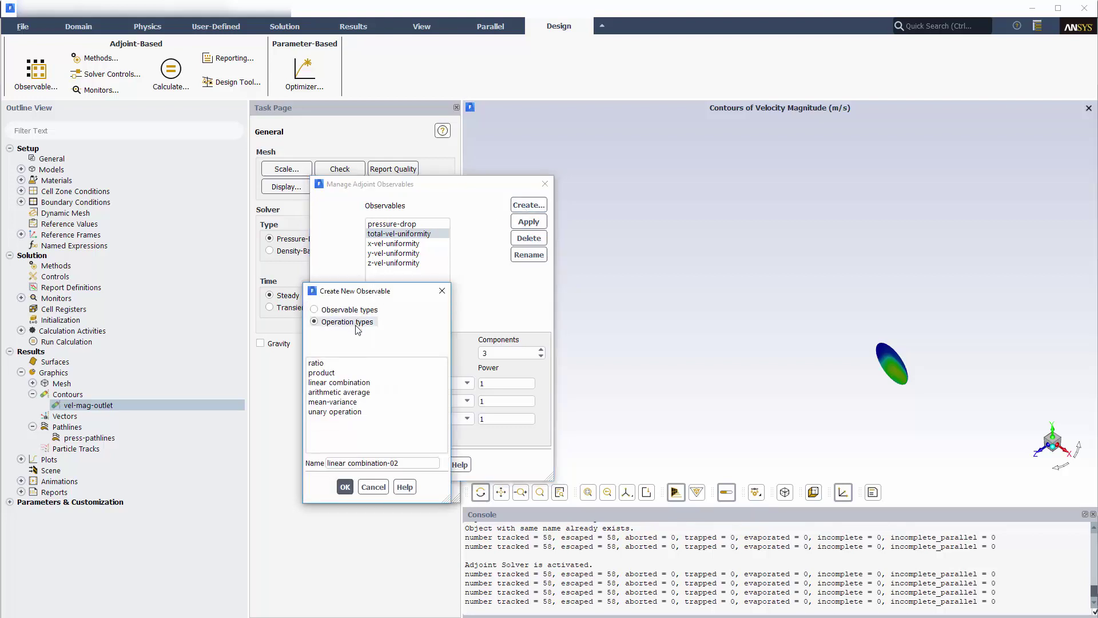
click(359, 382)
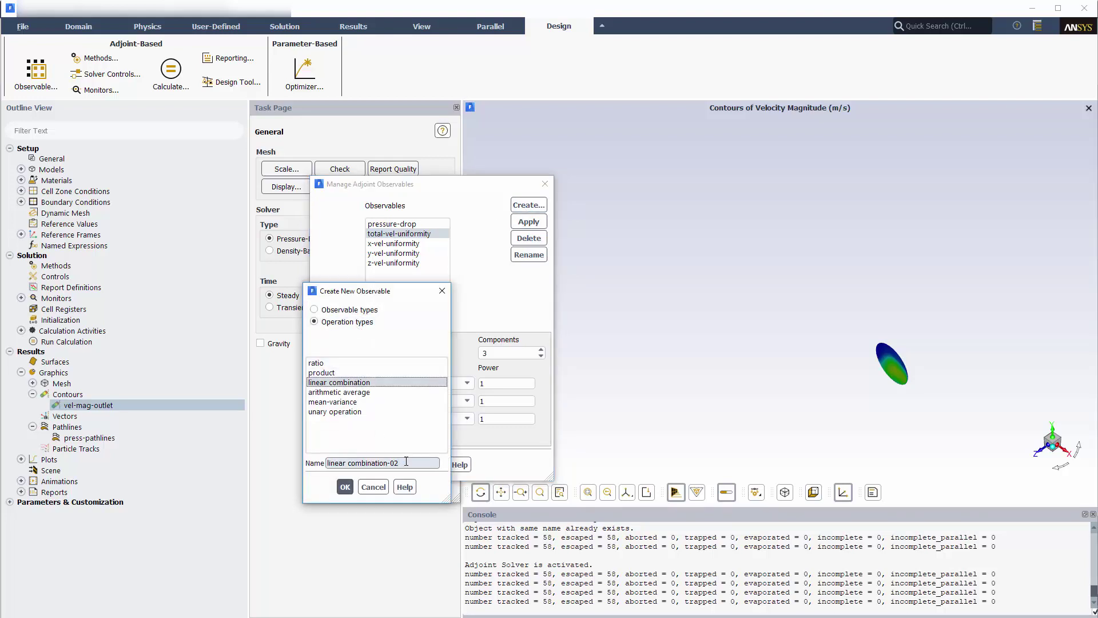
triple_click(406, 461)
text(press-and-vel)
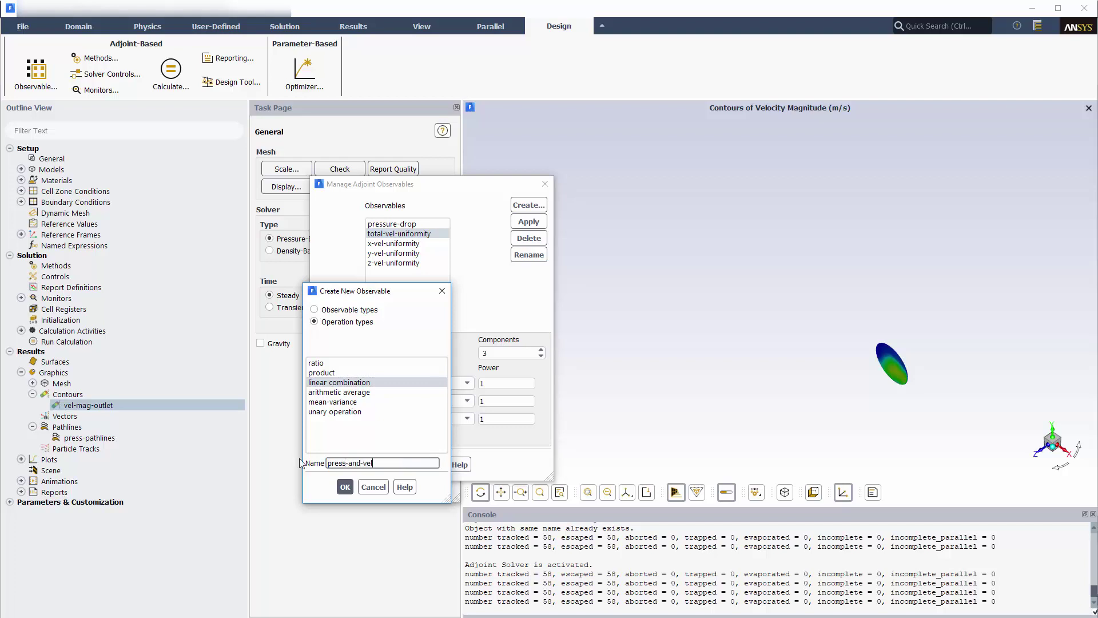
click(345, 486)
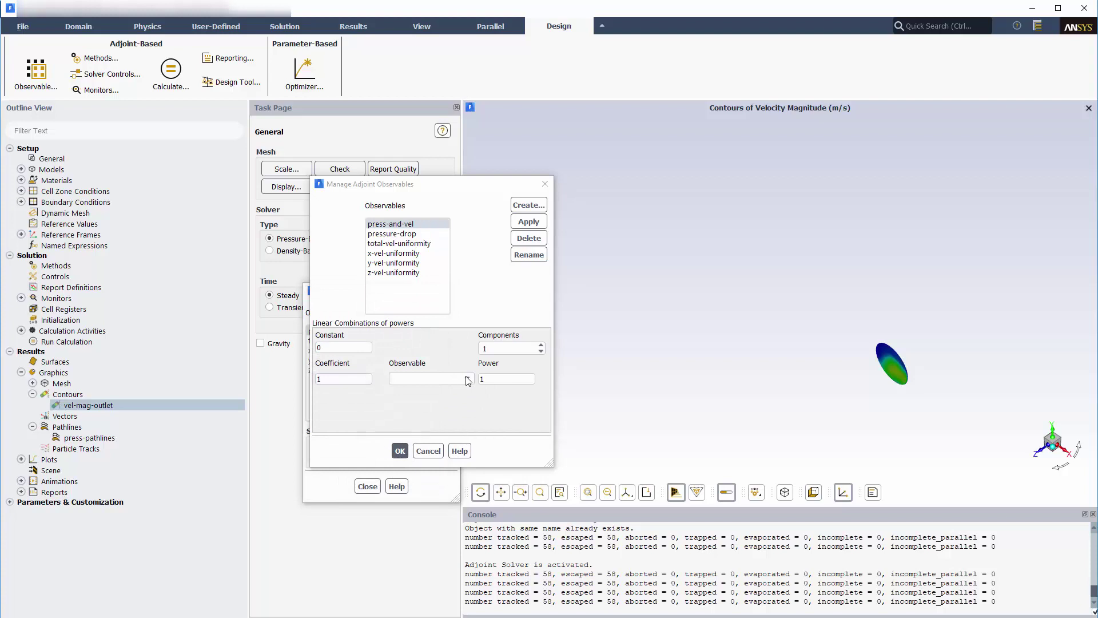
Step: Give press-and-vel two components, total-vel-uniformity first and pressure-drop second
click(540, 344)
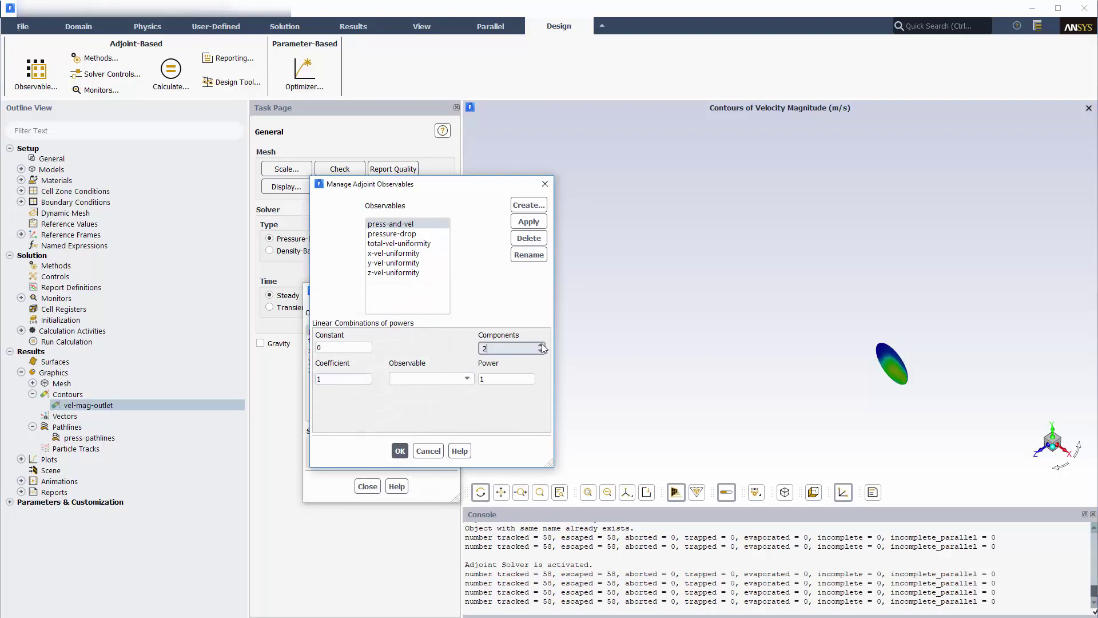
click(441, 378)
click(433, 427)
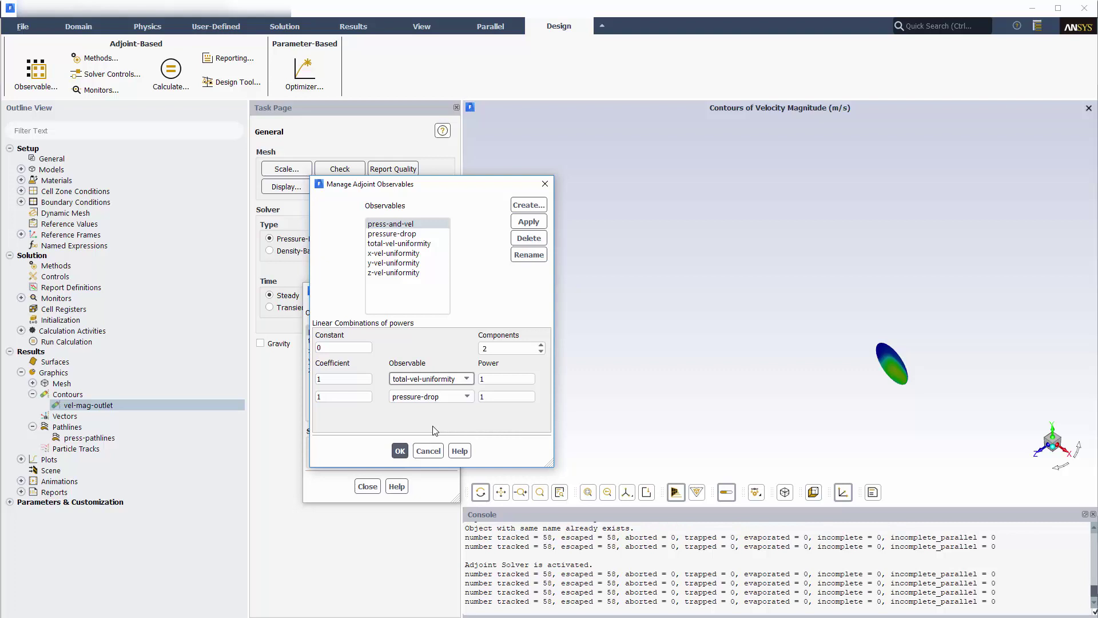
Step: Set the coefficient of the pressure-drop component to 0.138, apply it and finish managing the observables
click(342, 396)
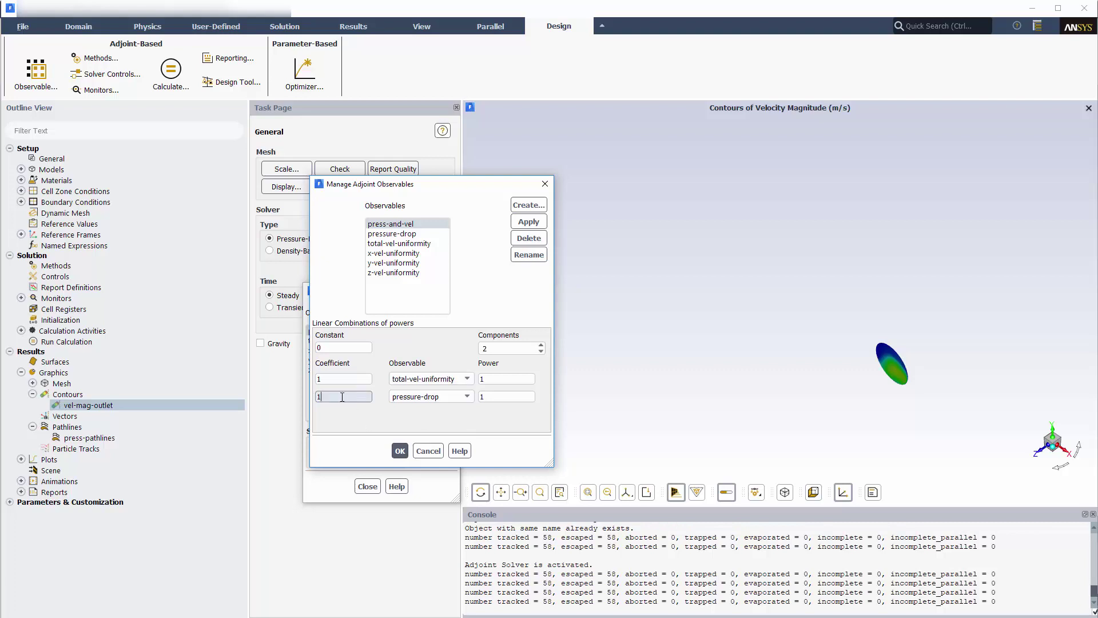
double_click(342, 396)
text(0.138)
click(536, 223)
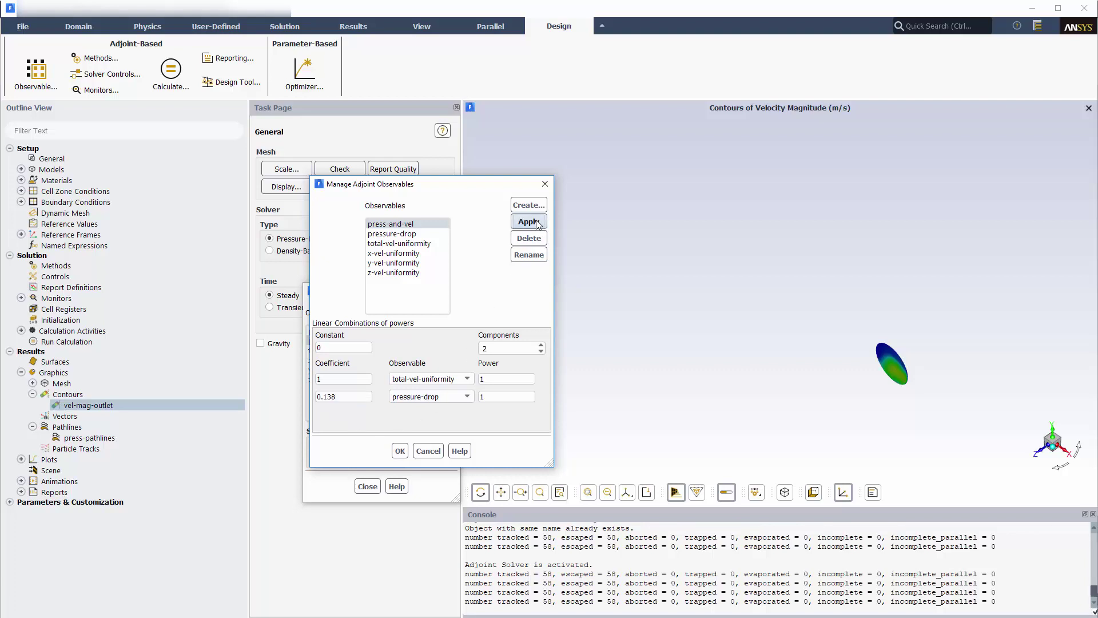
click(400, 451)
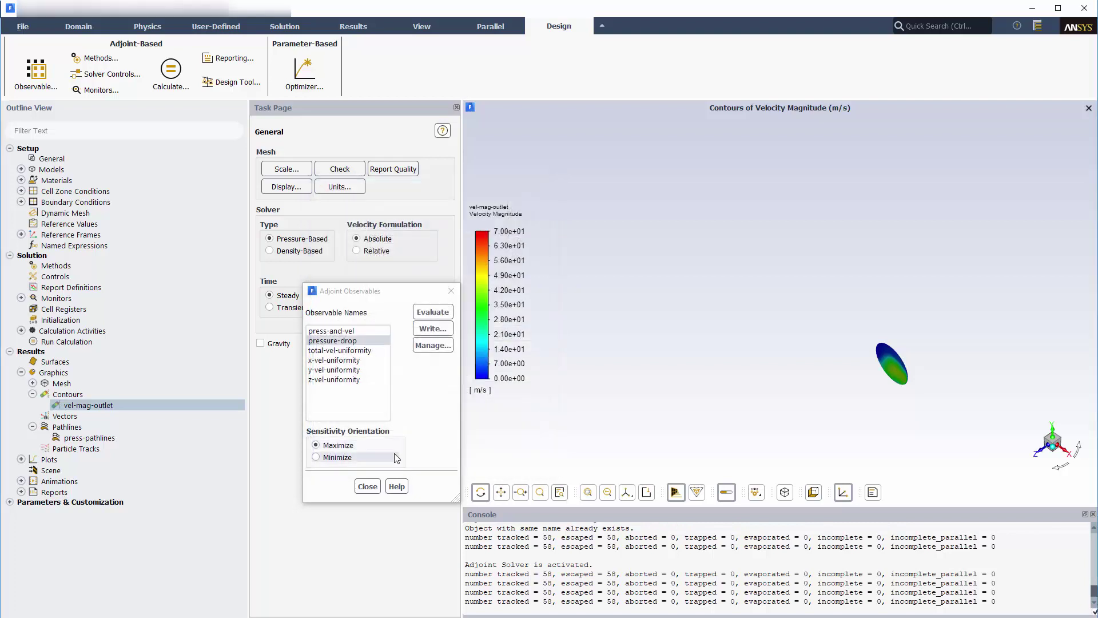
Step: Choose press-and-vel as the adjoint observable with its sensitivity orientation set to Minimize
click(335, 331)
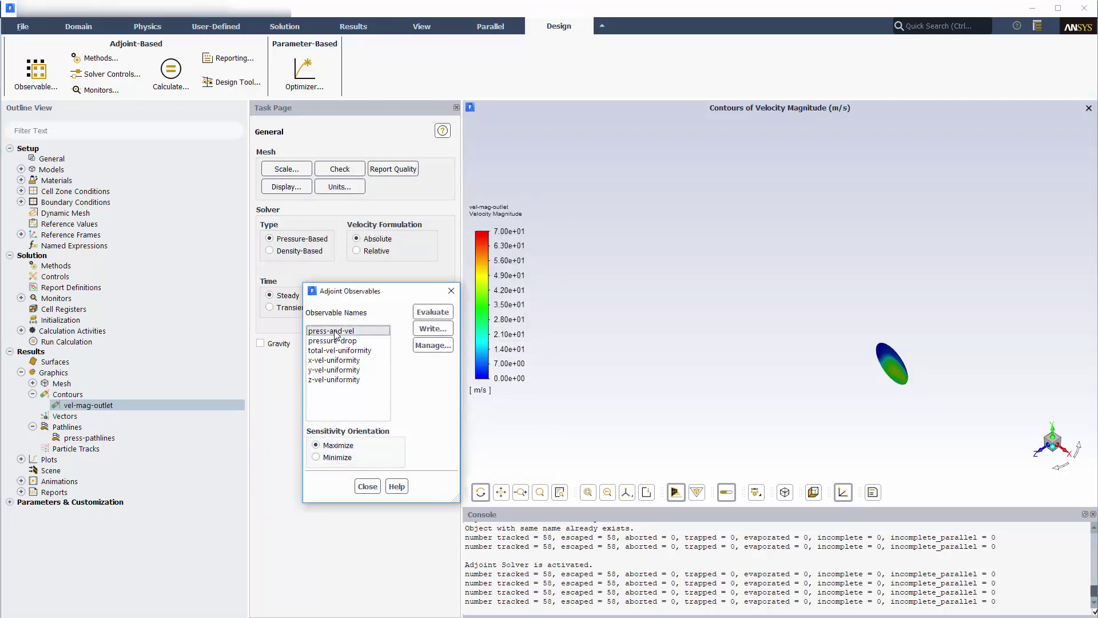
click(333, 457)
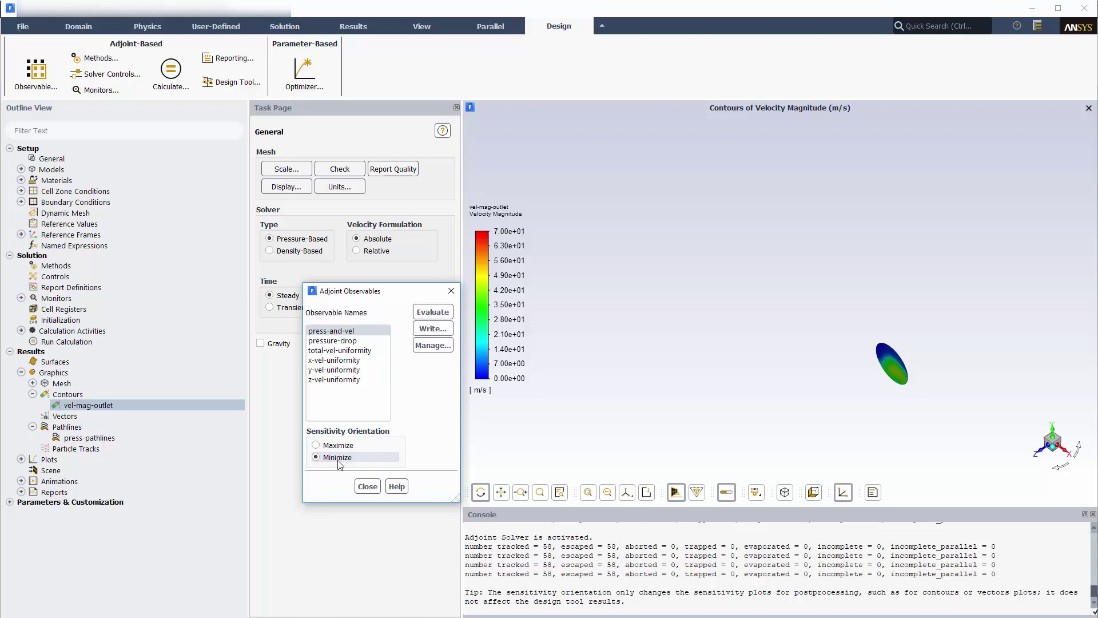
click(367, 486)
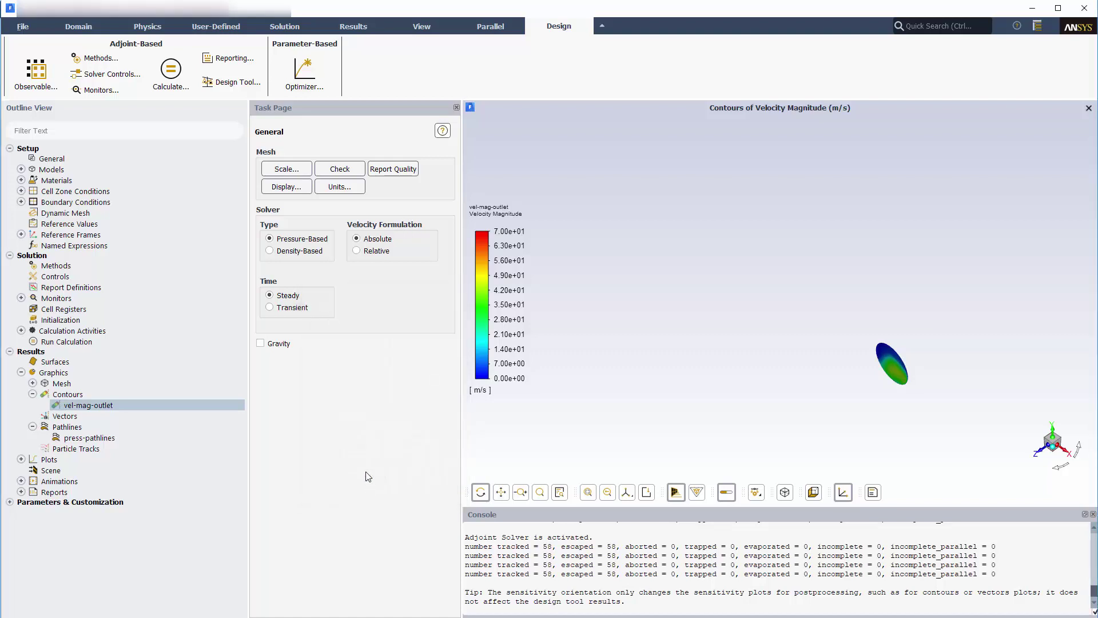
Step: Review and accept the adjoint solution controls and the adjoint residual monitor settings without changes
click(121, 80)
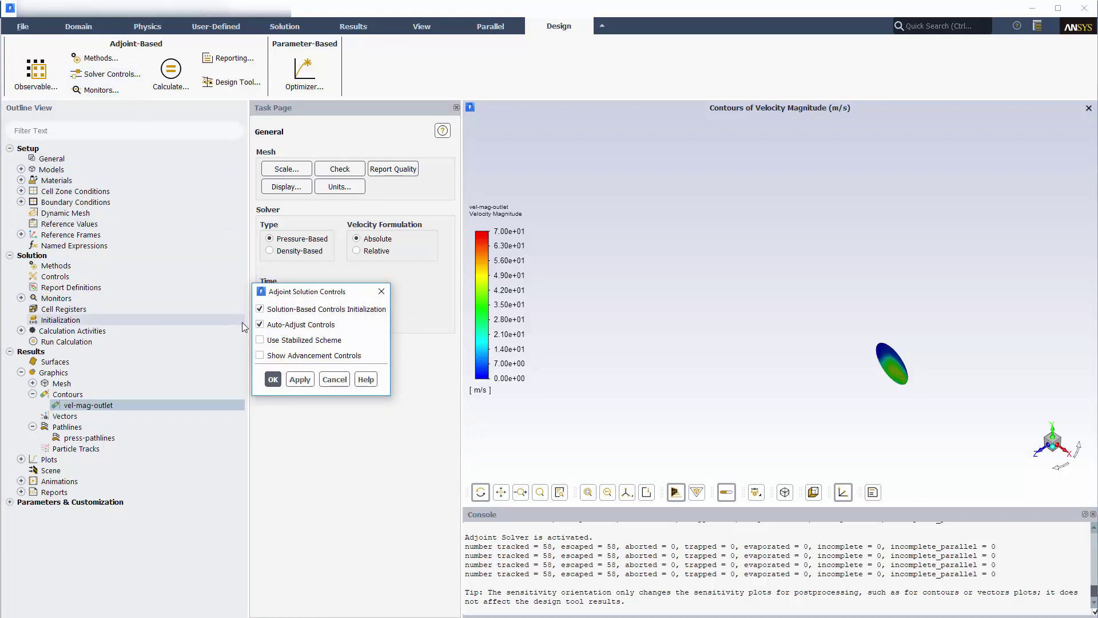
click(275, 379)
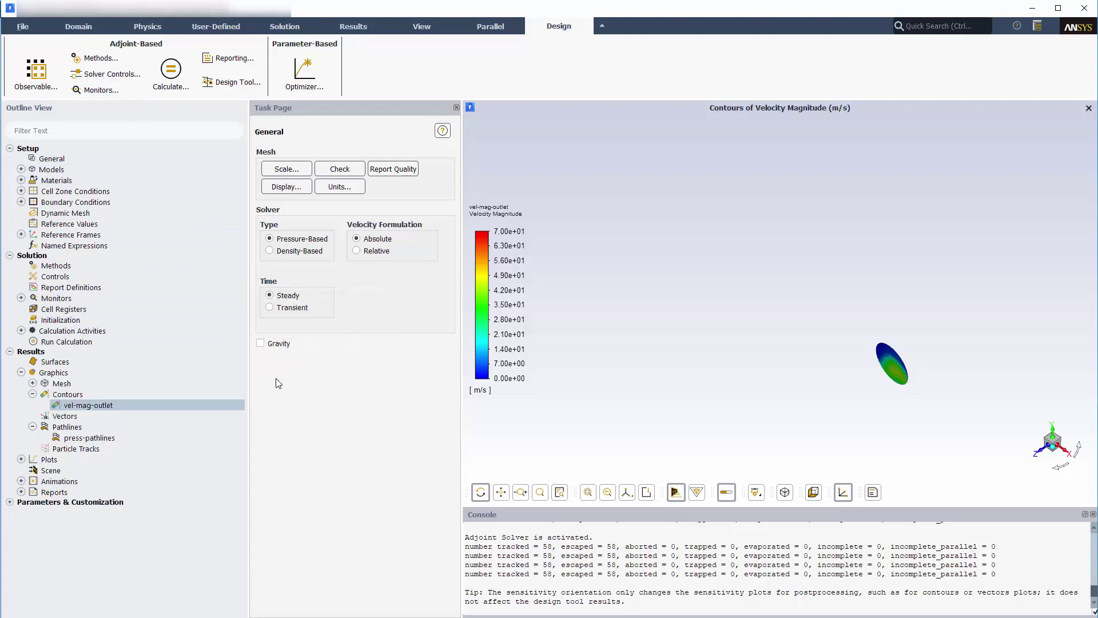
click(105, 92)
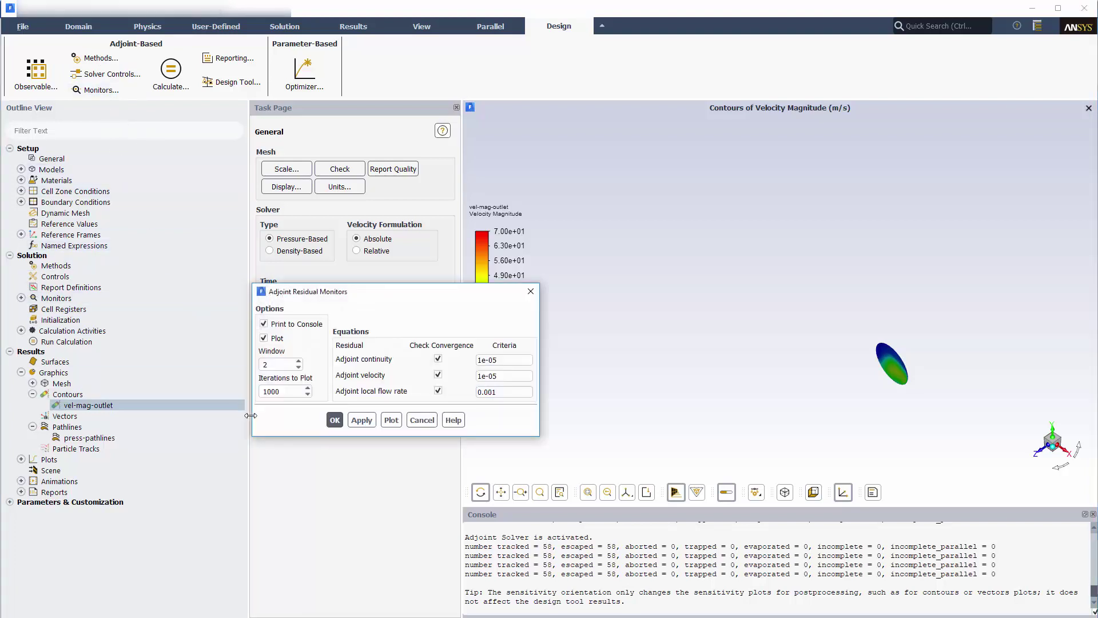
click(334, 420)
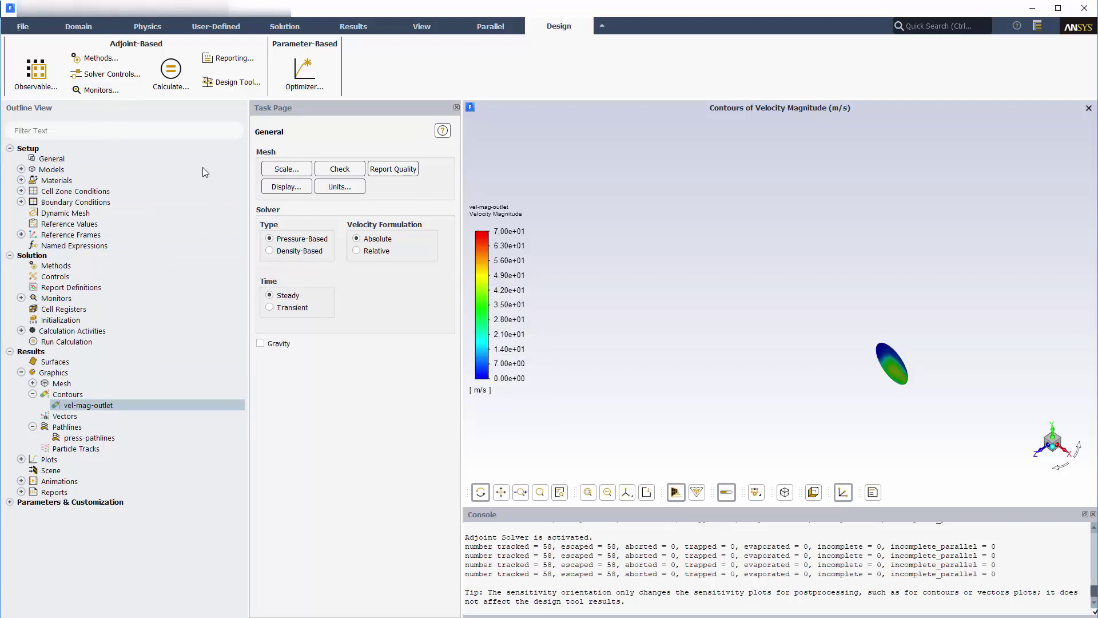
Step: Initialize the adjoint solution, calculate it for 20 iterations and finish the adjoint run setup
click(171, 71)
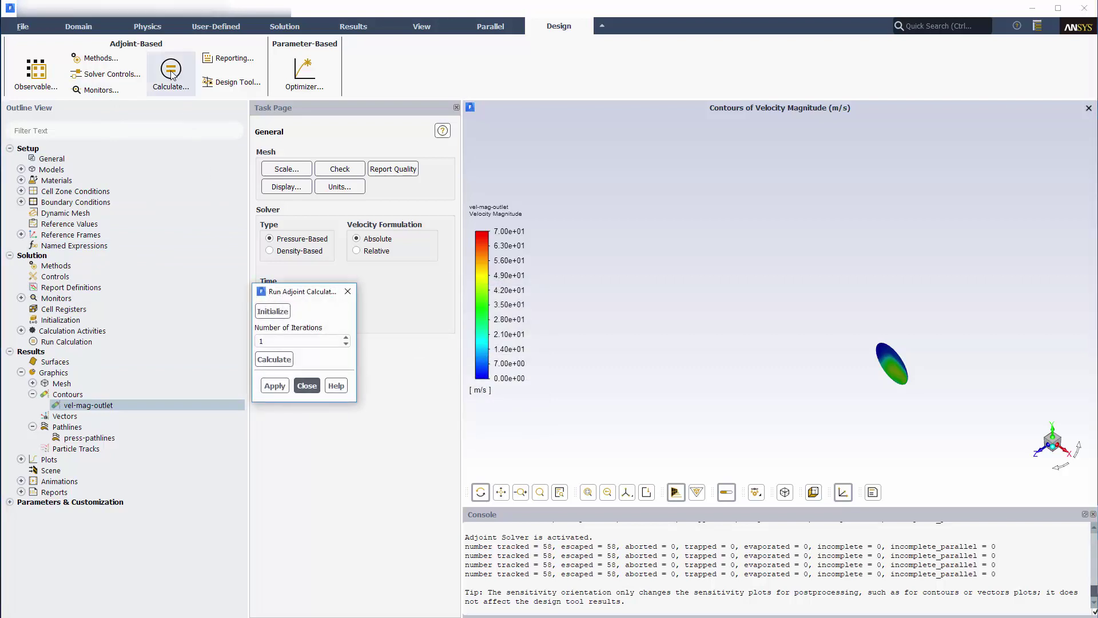
click(272, 312)
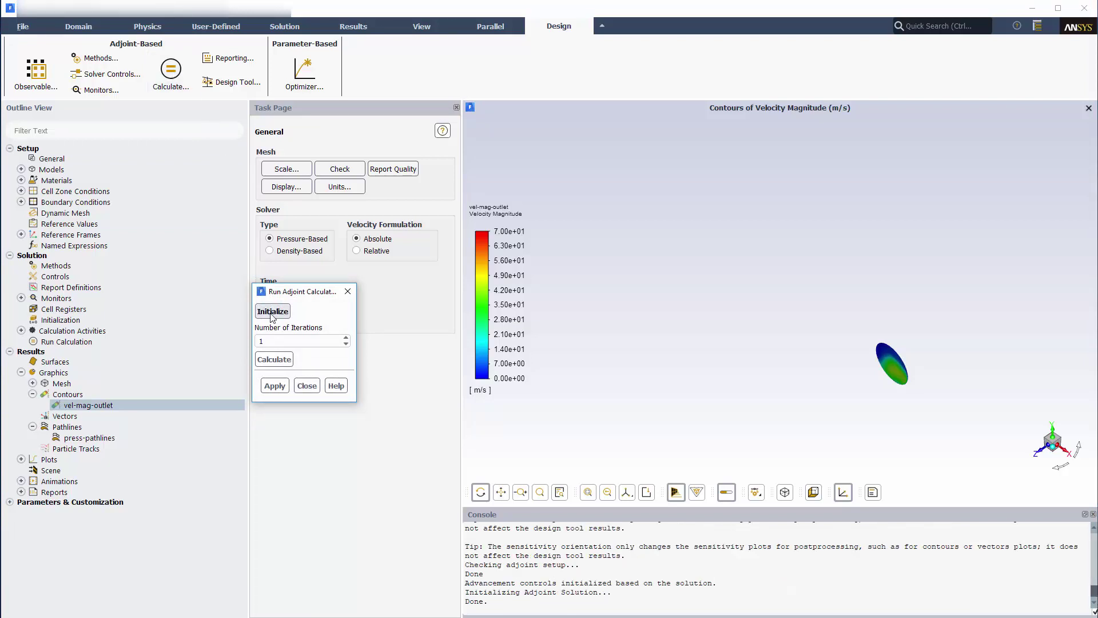
key(Tab)
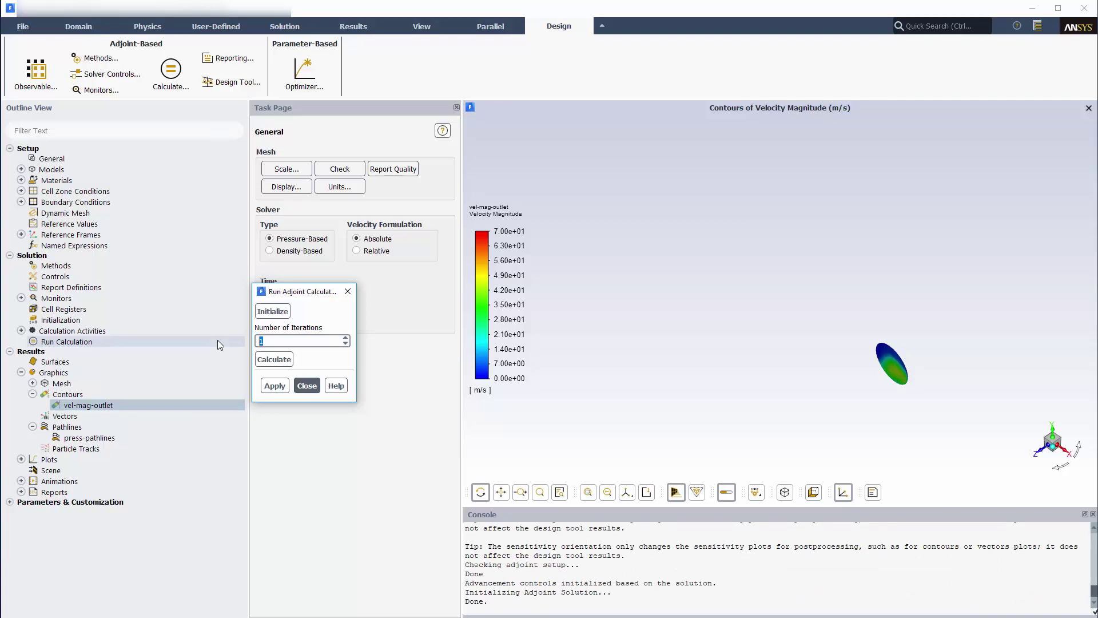
text(20)
click(272, 360)
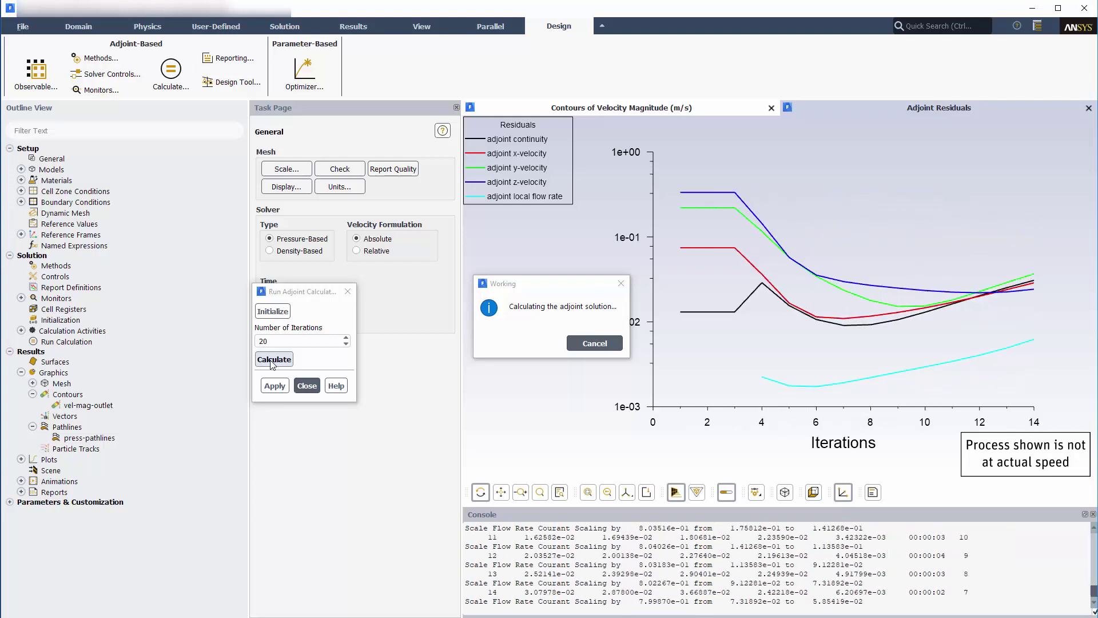
click(307, 386)
click(307, 386)
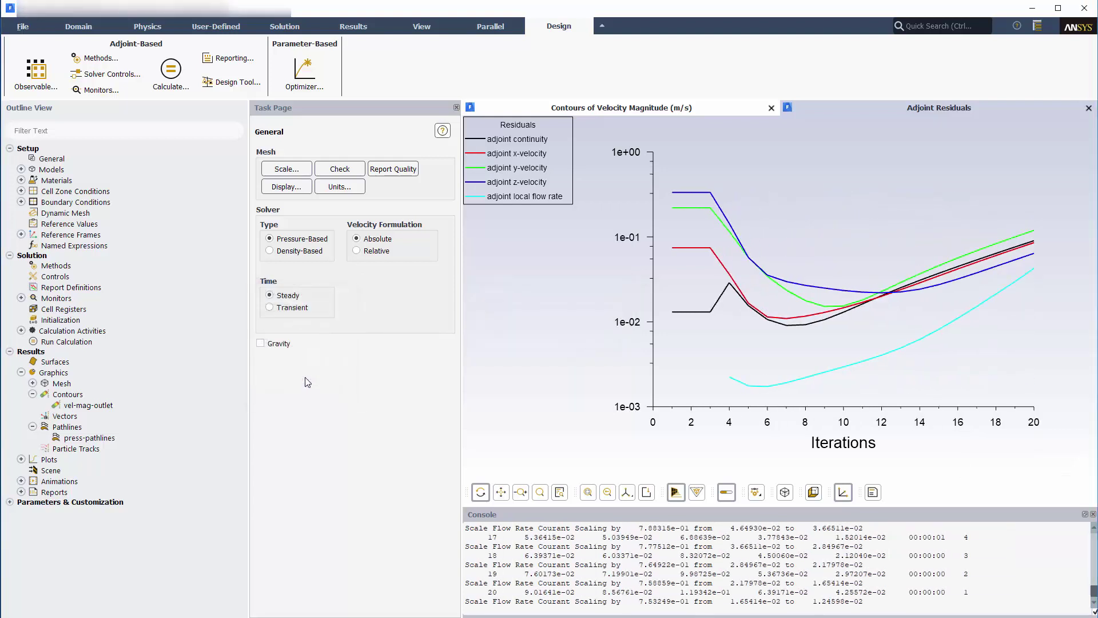
Step: Enable the stabilized scheme in the adjoint solution controls, with Residual Minimization as scheme type and the default number of modes
click(117, 76)
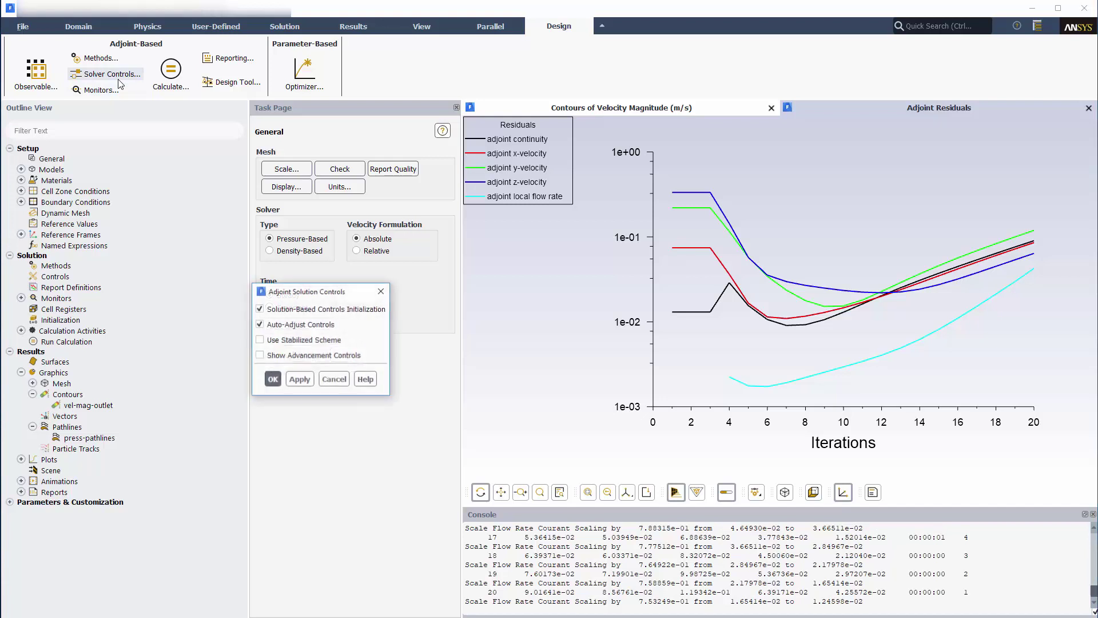
click(291, 340)
click(288, 357)
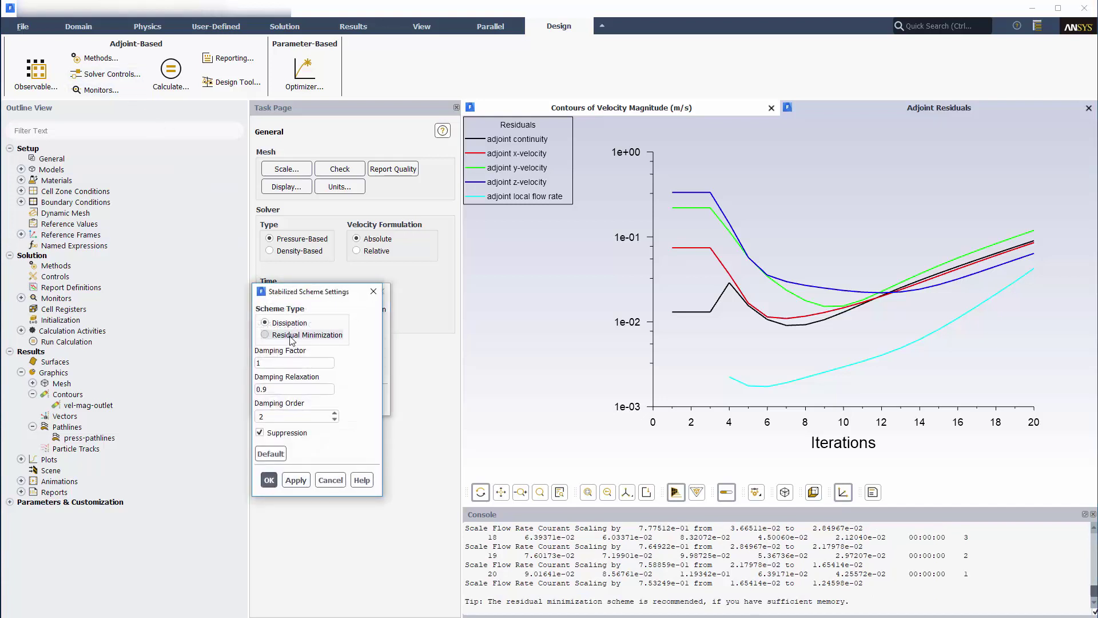
click(292, 336)
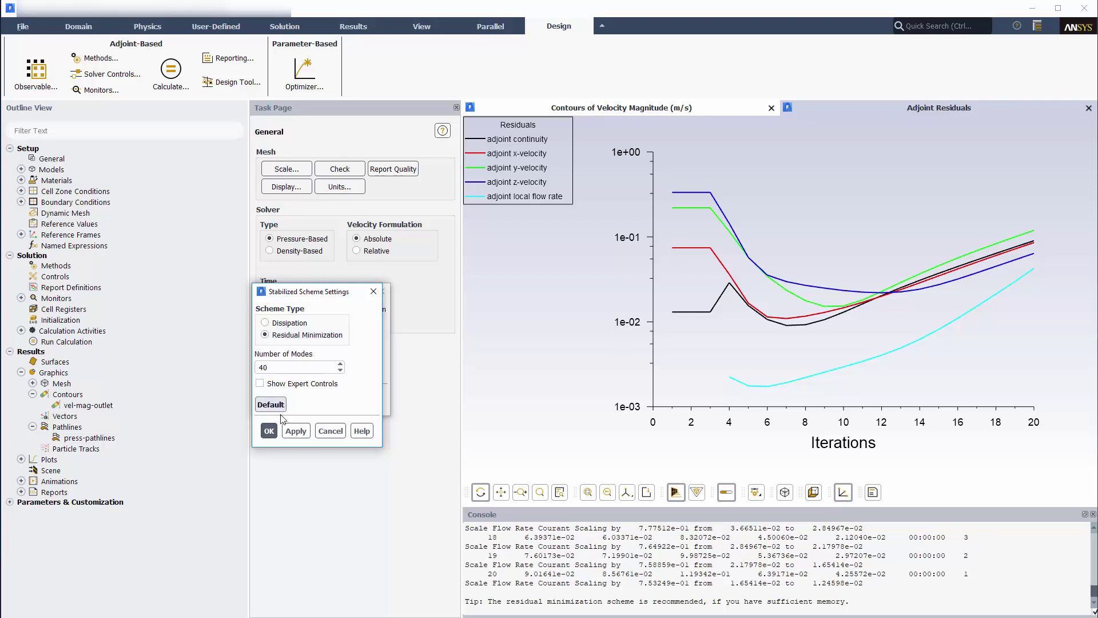
click(269, 430)
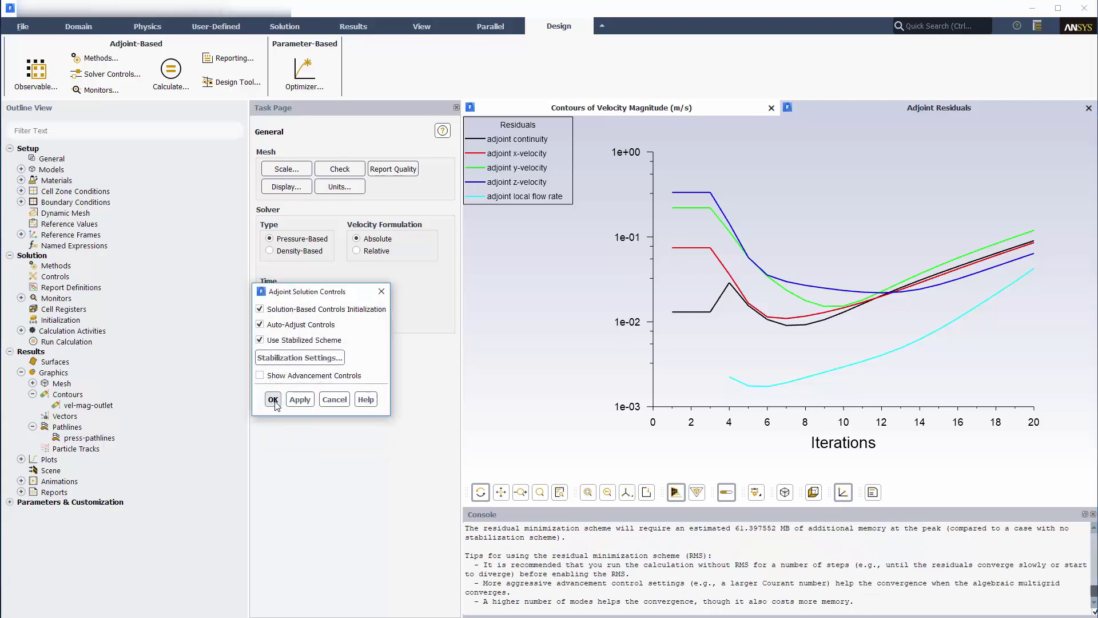
click(274, 399)
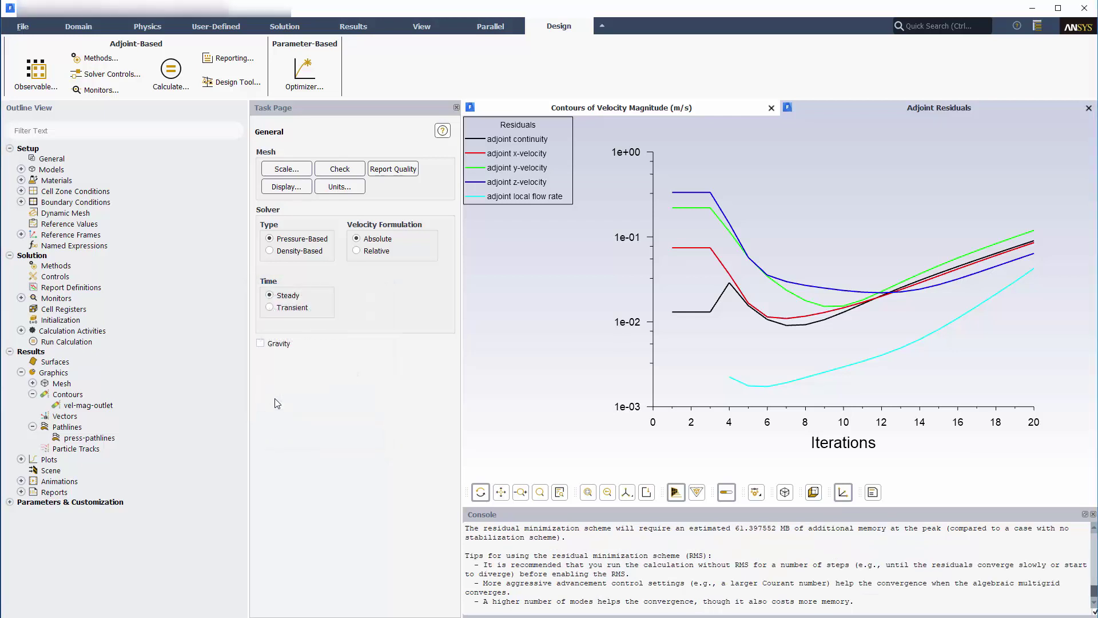
Step: Continue the adjoint calculation for another 20 iterations using the stabilized scheme, without reinitializing
click(171, 85)
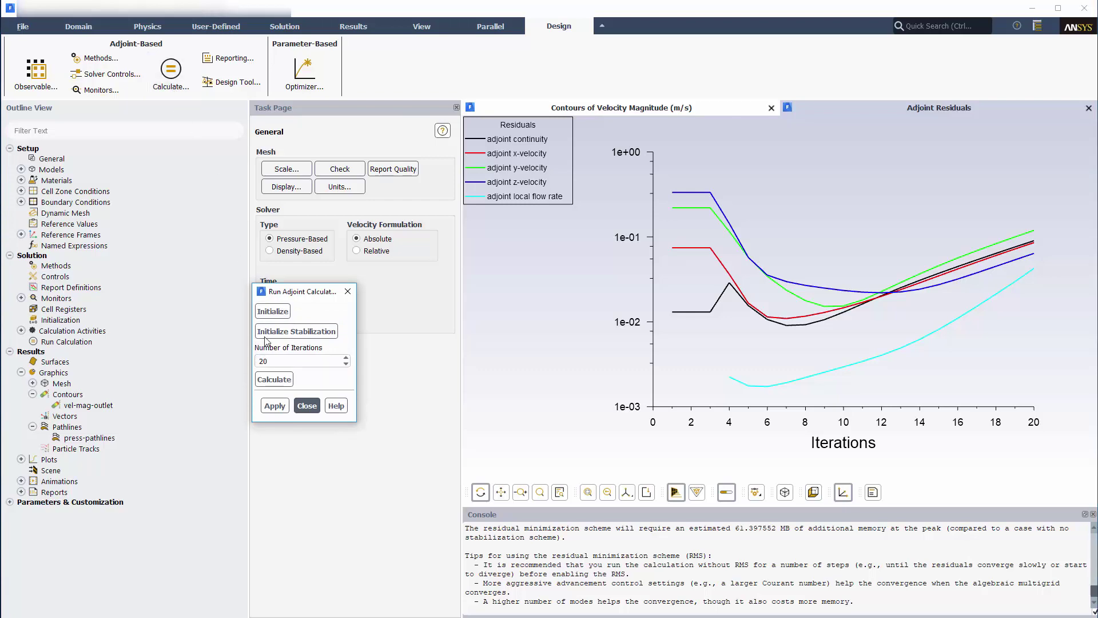
click(274, 379)
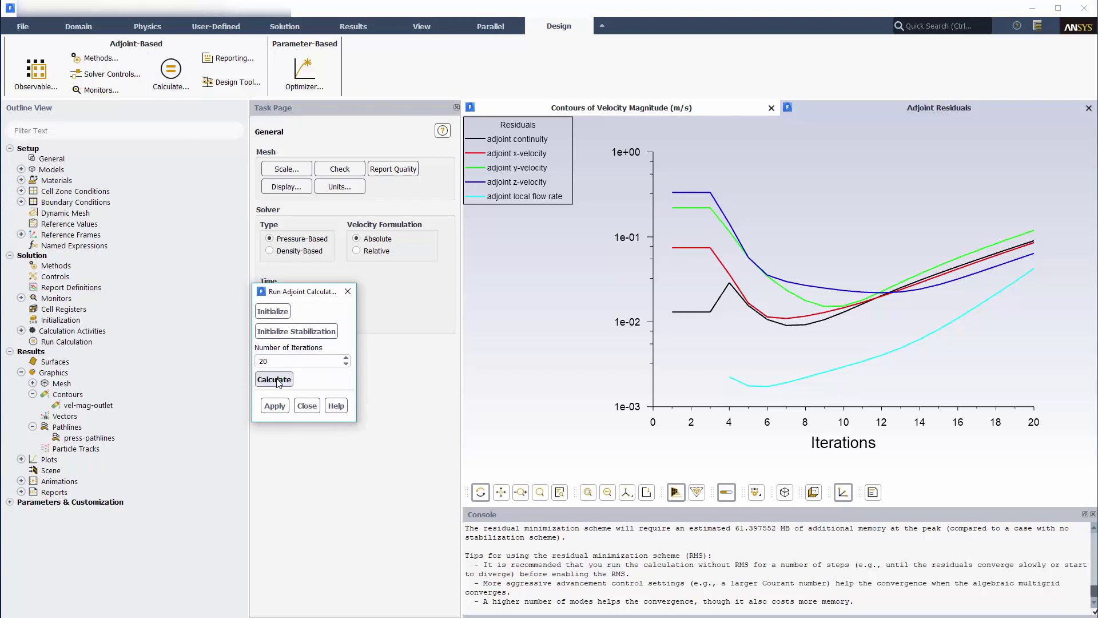